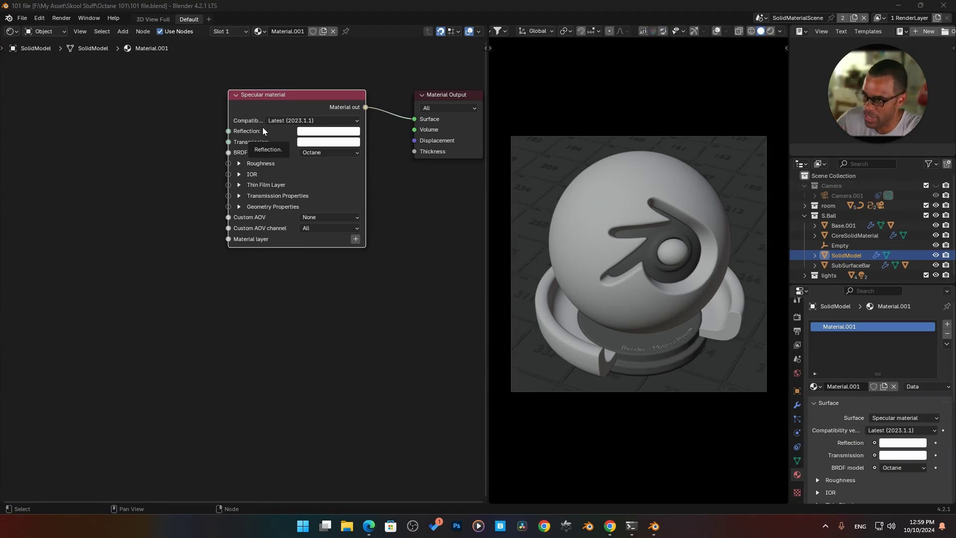
# Switch to Rendered shading and try blue tints on the Reflection colour, then revert it to white
pyautogui.click(771, 31)
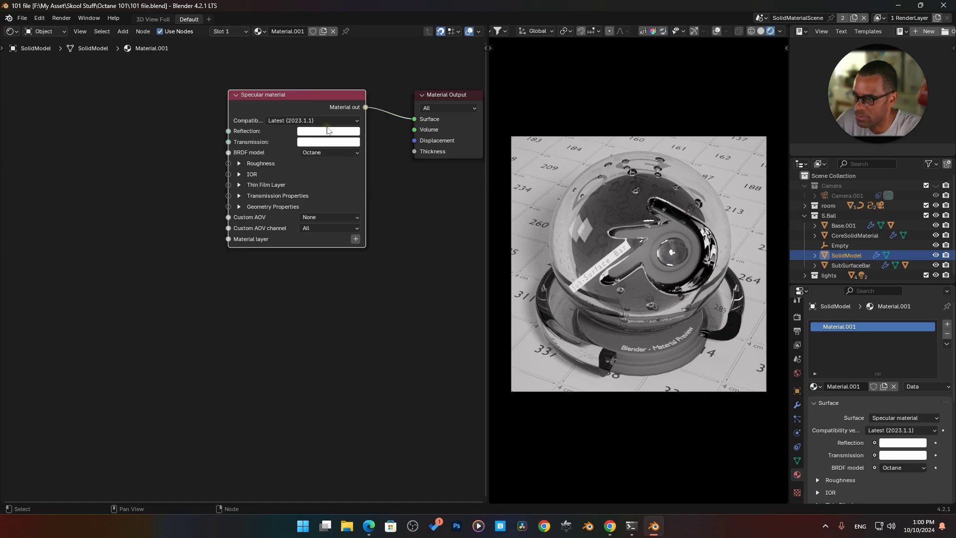
pyautogui.click(328, 131)
pyautogui.moveTo(348, 184); pyautogui.dragTo(366, 169)
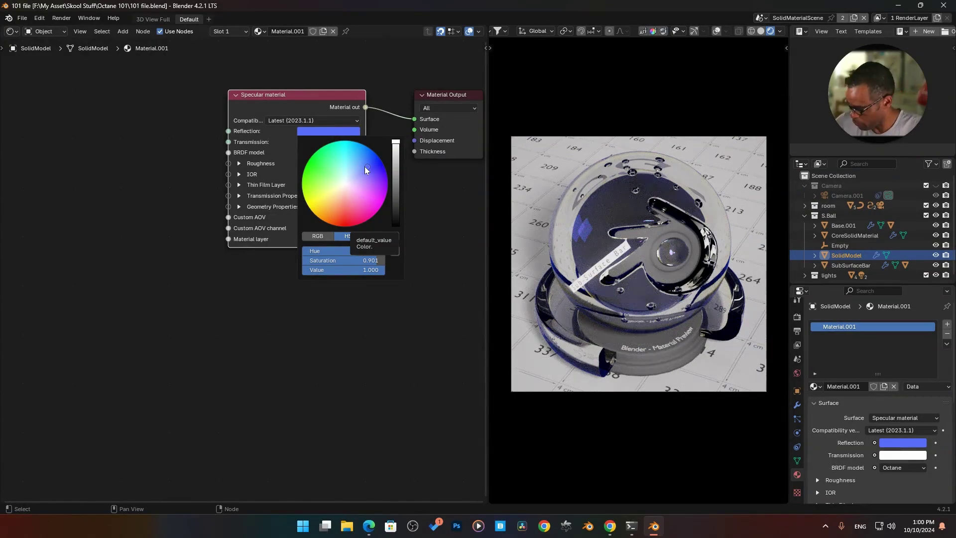
pyautogui.moveTo(366, 170); pyautogui.dragTo(332, 173)
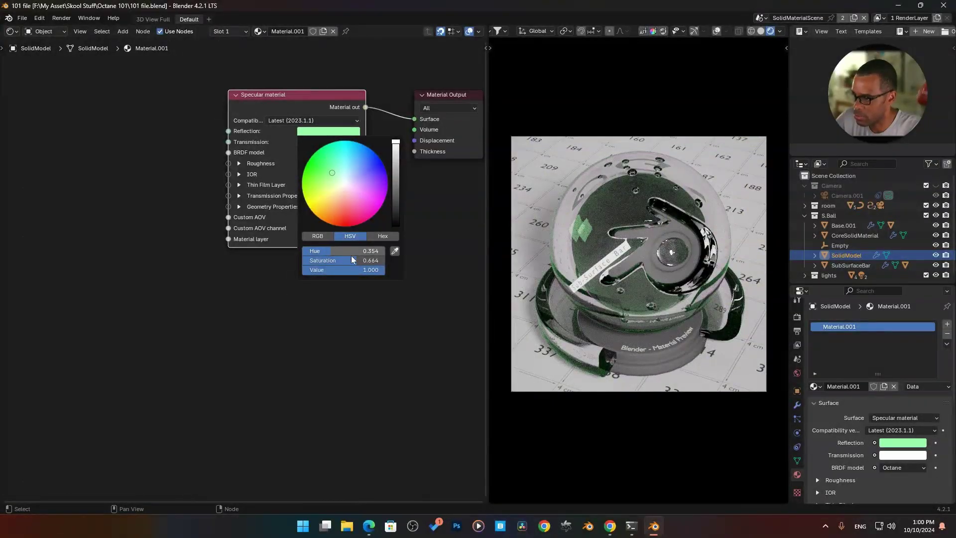
pyautogui.press('BackSpace')
# Try a tint on the Transmission colour, then revert it to white
pyautogui.click(317, 142)
pyautogui.moveTo(348, 193)
pyautogui.mouseDown()
pyautogui.moveTo(339, 169)
pyautogui.moveTo(371, 179)
pyautogui.moveTo(368, 204)
pyautogui.moveTo(326, 177)
pyautogui.moveTo(369, 192)
pyautogui.moveTo(347, 209)
pyautogui.moveTo(345, 201)
pyautogui.mouseUp()
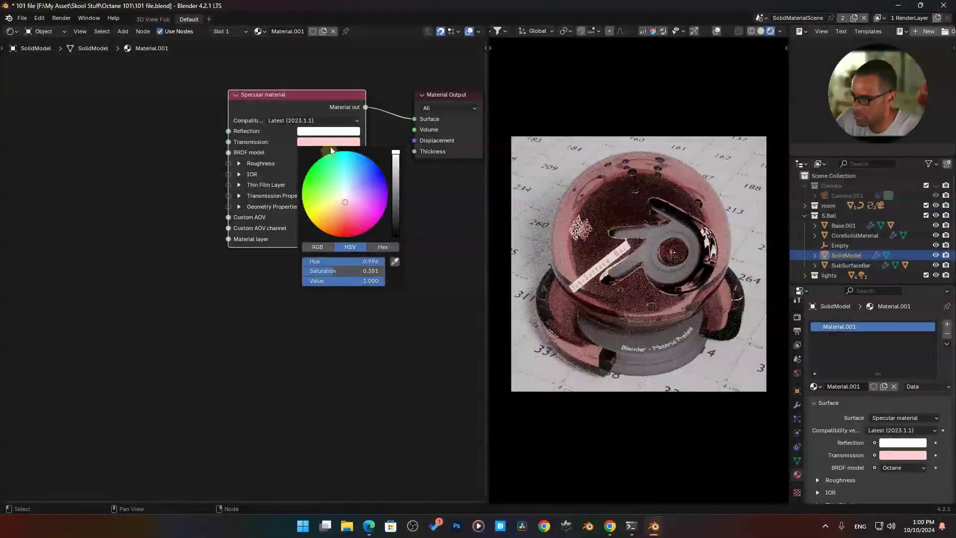
pyautogui.press('Escape')
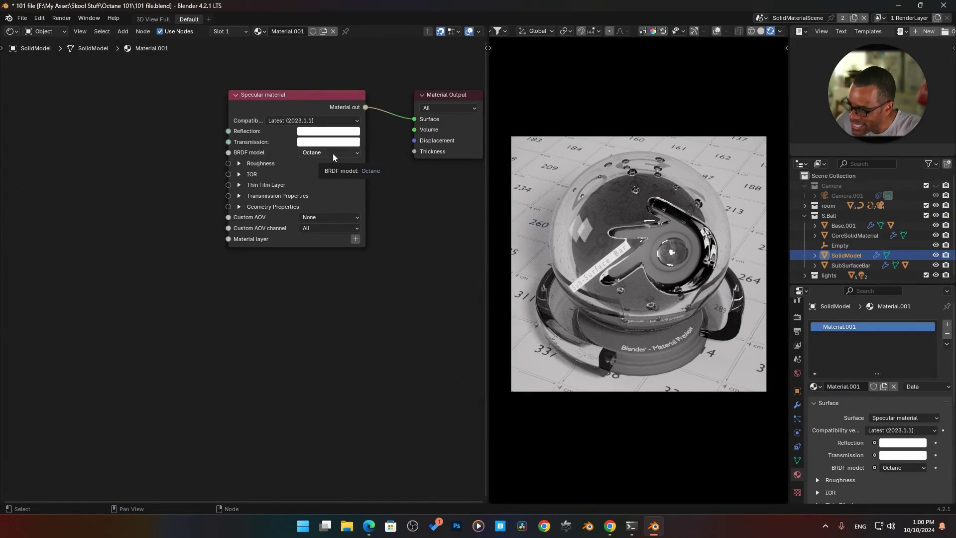
# Compare the Beckmann, GGX (energy preserving) and STD BRDF models, settle on GGX, and widen the node
pyautogui.click(332, 154)
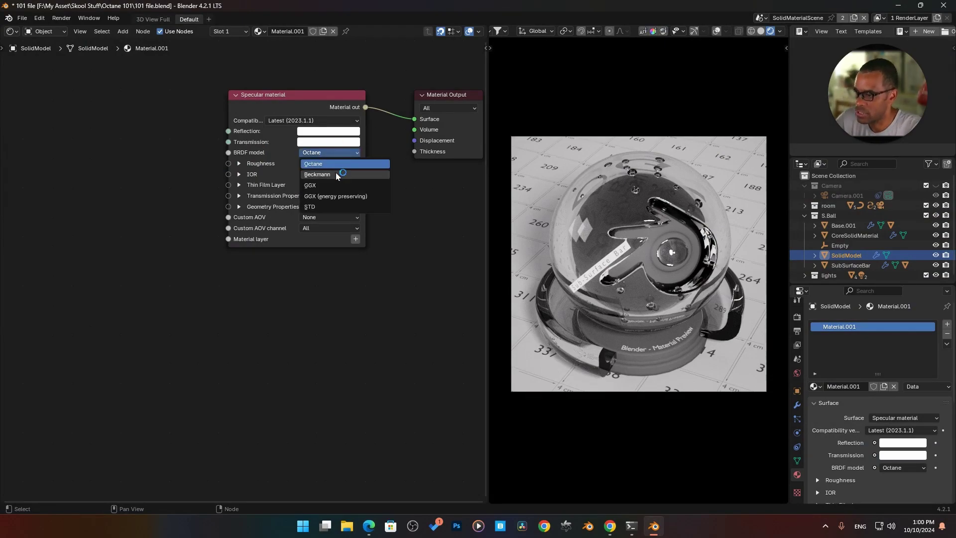
pyautogui.click(336, 174)
pyautogui.click(337, 157)
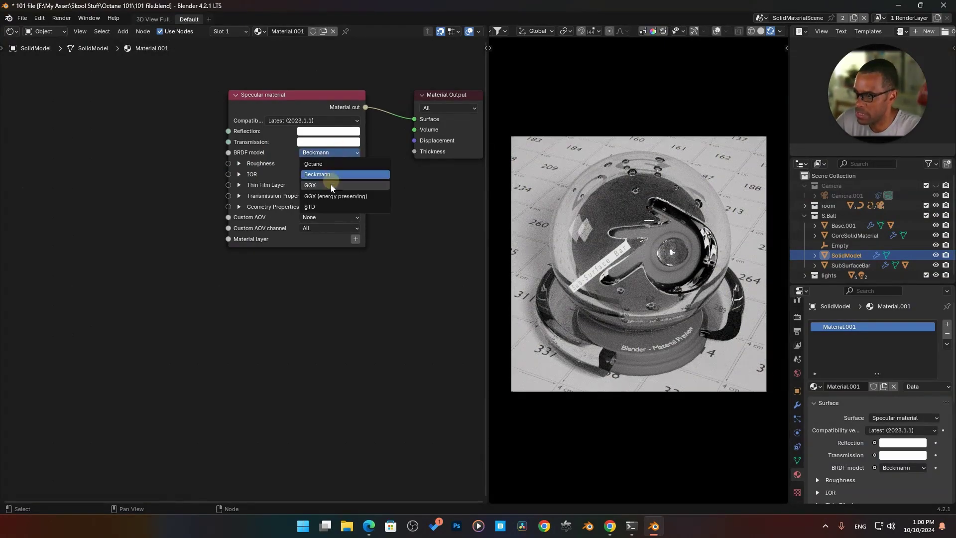
pyautogui.click(330, 185)
pyautogui.click(338, 156)
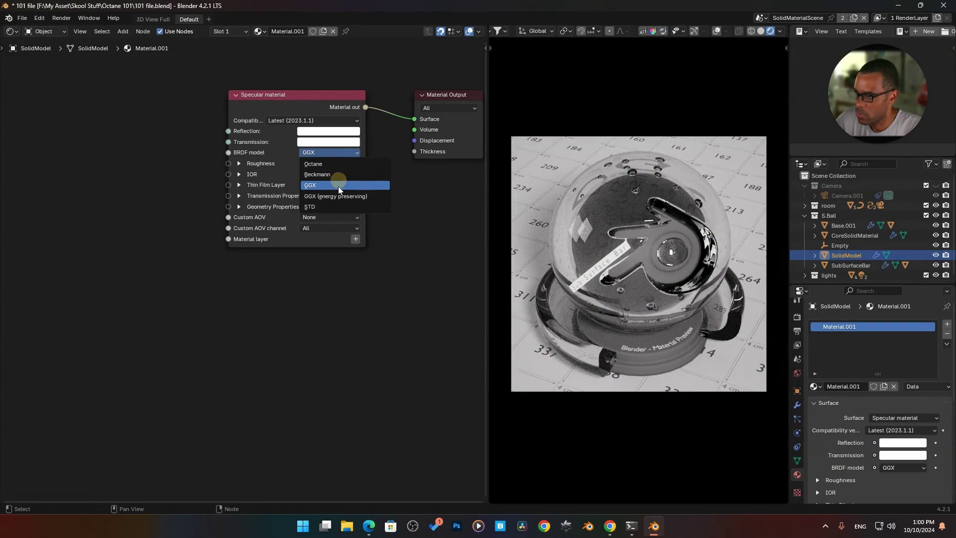
pyautogui.click(338, 195)
pyautogui.click(337, 152)
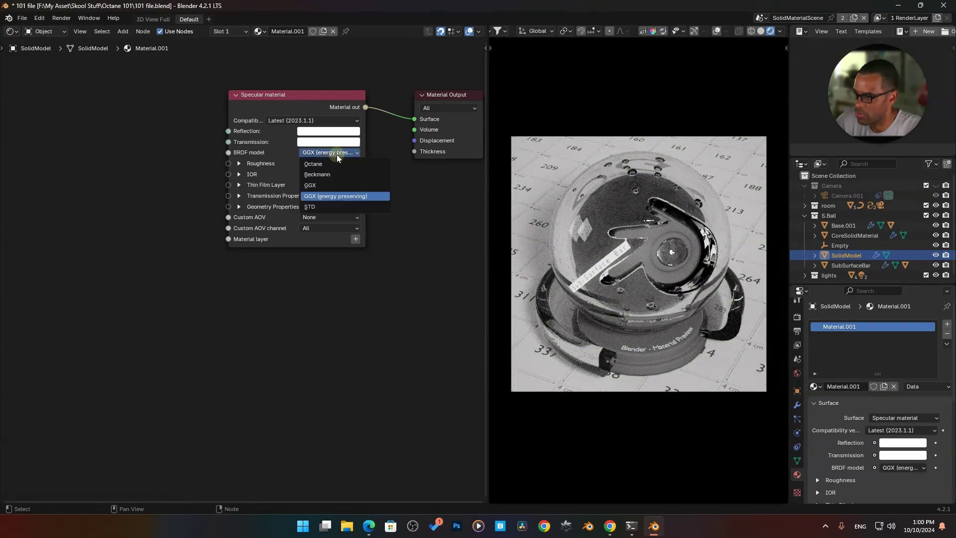
pyautogui.click(333, 208)
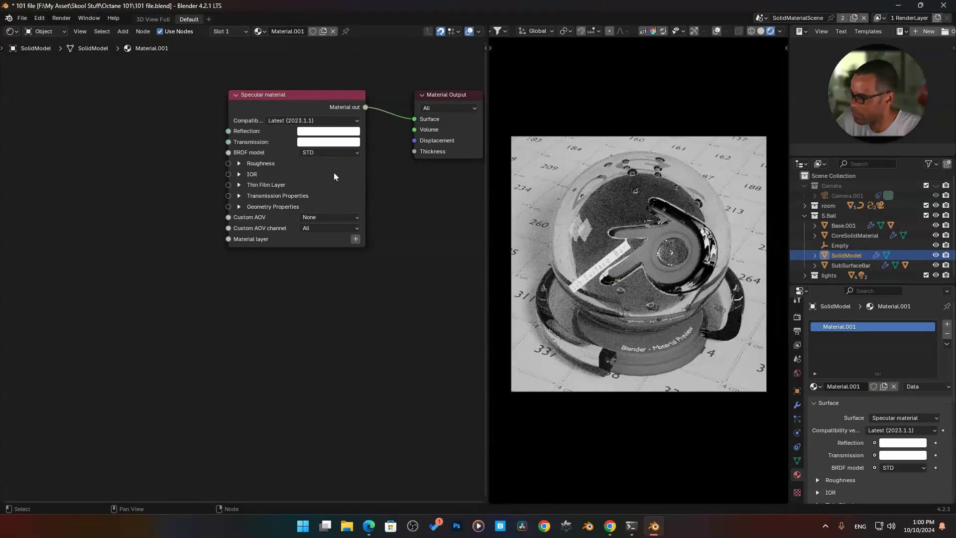
pyautogui.click(329, 153)
pyautogui.click(333, 186)
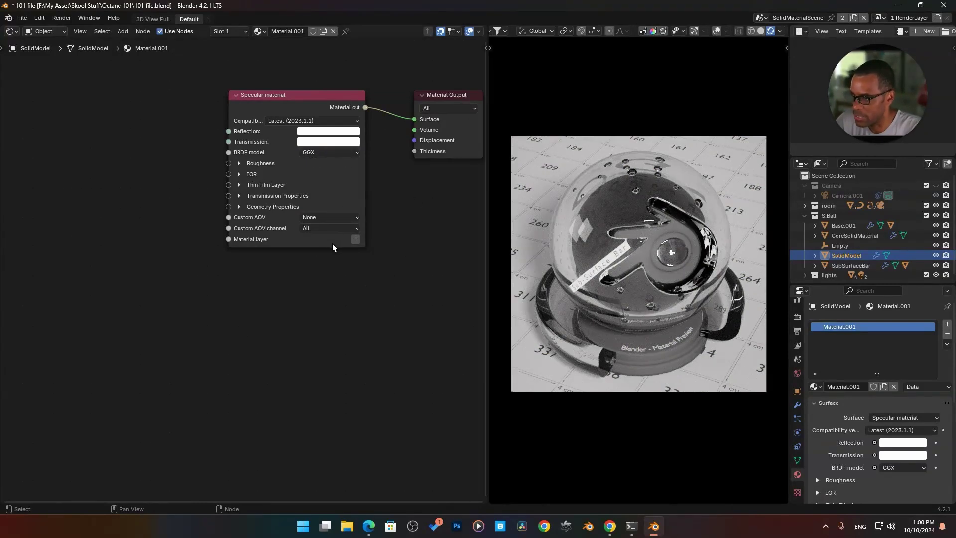
pyautogui.moveTo(365, 186); pyautogui.dragTo(372, 187)
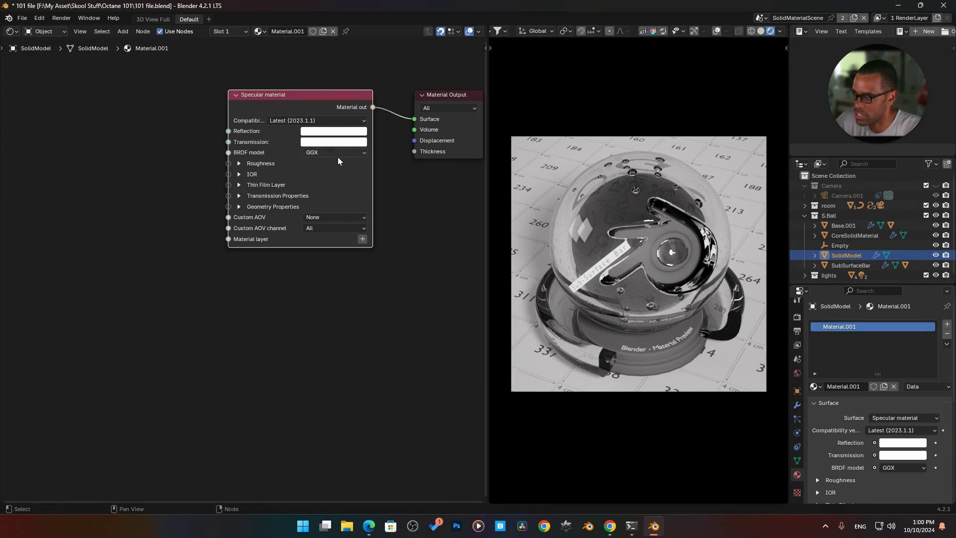
# Expand the Roughness section, save the file, and set Roughness to 0.0
pyautogui.click(238, 163)
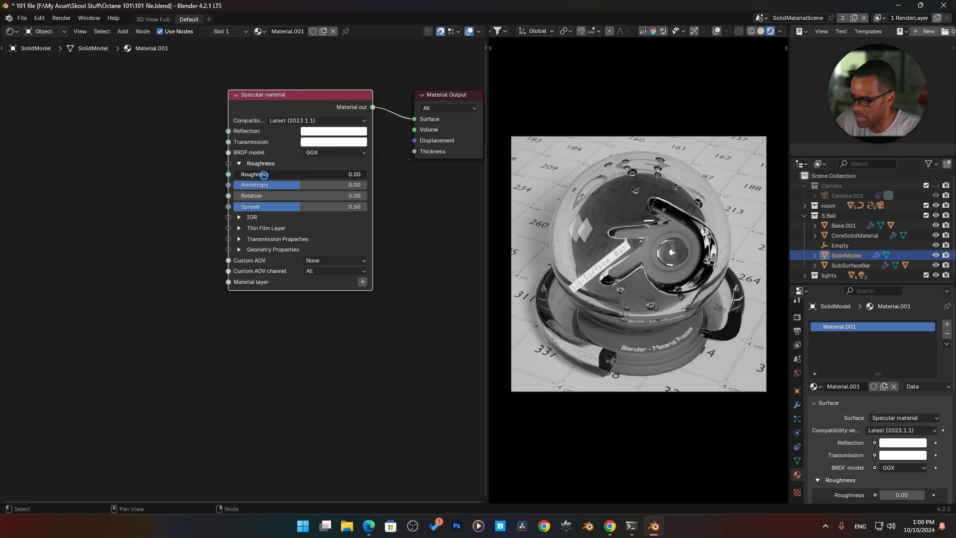
pyautogui.hotkey('ctrl', 's')
pyautogui.doubleClick(285, 173)
pyautogui.write('0.0')
pyautogui.press('Return')
# Test frosted glass by dragging Roughness to about 0.45 and adding a little Anisotropy
pyautogui.moveTo(271, 174); pyautogui.dragTo(343, 179)
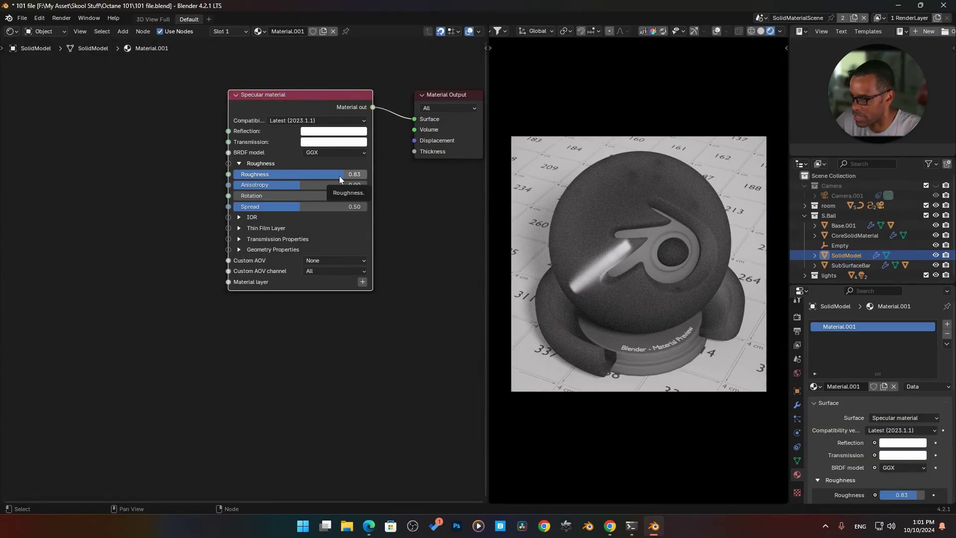
pyautogui.moveTo(339, 175); pyautogui.dragTo(230, 175)
pyautogui.moveTo(293, 187)
pyautogui.mouseDown()
pyautogui.moveTo(335, 180)
pyautogui.moveTo(273, 188)
pyautogui.moveTo(348, 185)
pyautogui.moveTo(312, 187)
pyautogui.moveTo(322, 195)
pyautogui.moveTo(297, 185)
pyautogui.mouseUp()
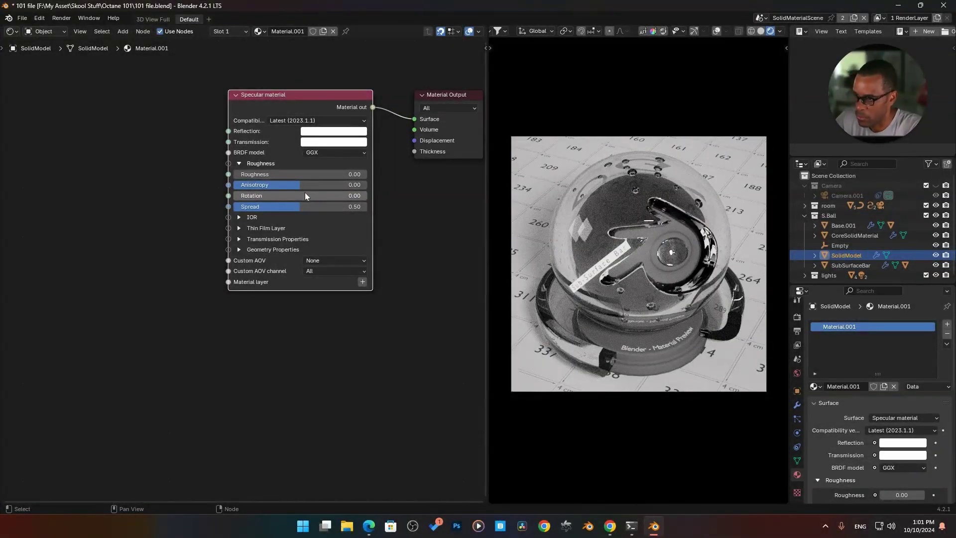
# Expand the IOR section and raise Index of refraction from 1.50 to 2.51
pyautogui.click(238, 217)
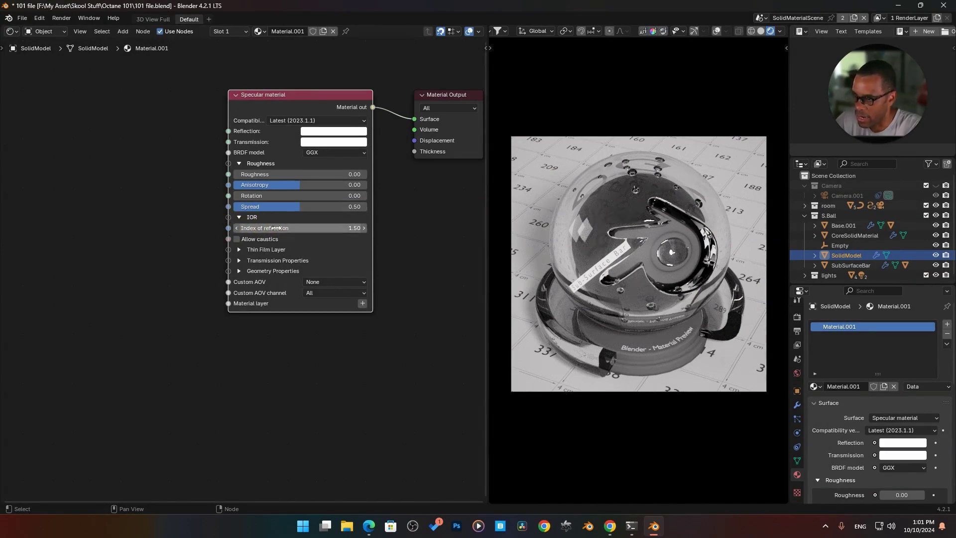
pyautogui.moveTo(304, 229)
pyautogui.mouseDown()
pyautogui.moveTo(261, 229)
pyautogui.moveTo(354, 217)
pyautogui.moveTo(304, 229)
pyautogui.mouseUp()
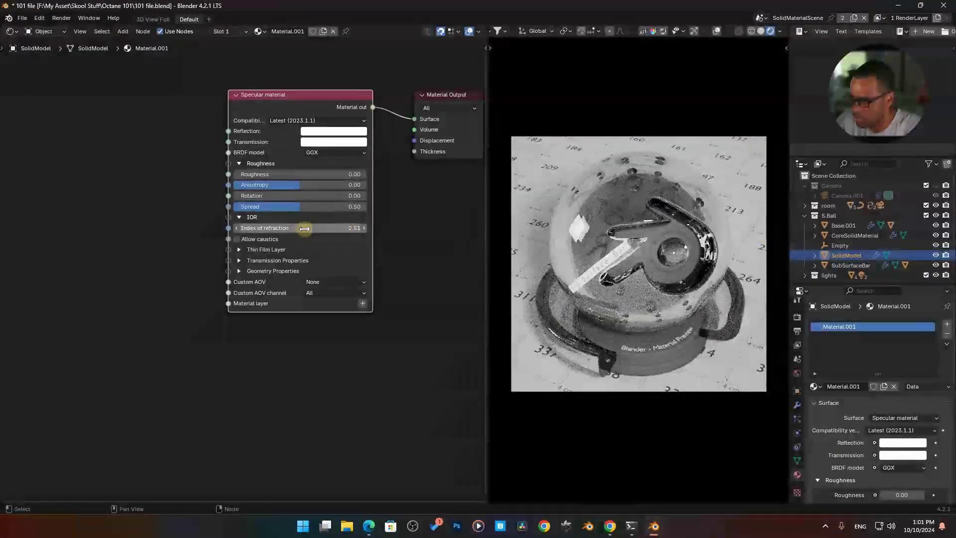
# Reset the Specular material to its defaults and raise the thin Film width to 0.53
pyautogui.press('BackSpace')
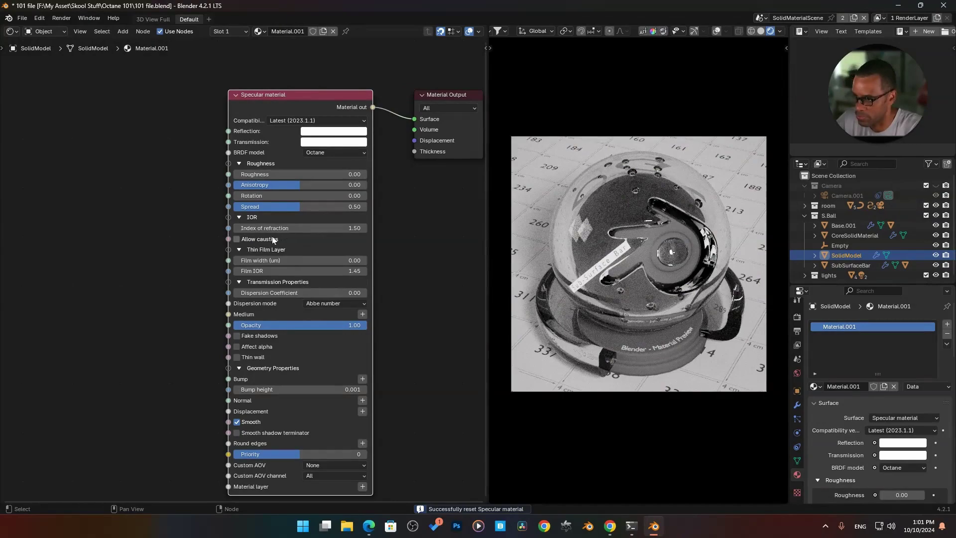
pyautogui.moveTo(273, 259)
pyautogui.mouseDown()
pyautogui.moveTo(335, 267)
pyautogui.moveTo(284, 271)
pyautogui.moveTo(359, 269)
pyautogui.moveTo(261, 269)
pyautogui.mouseUp()
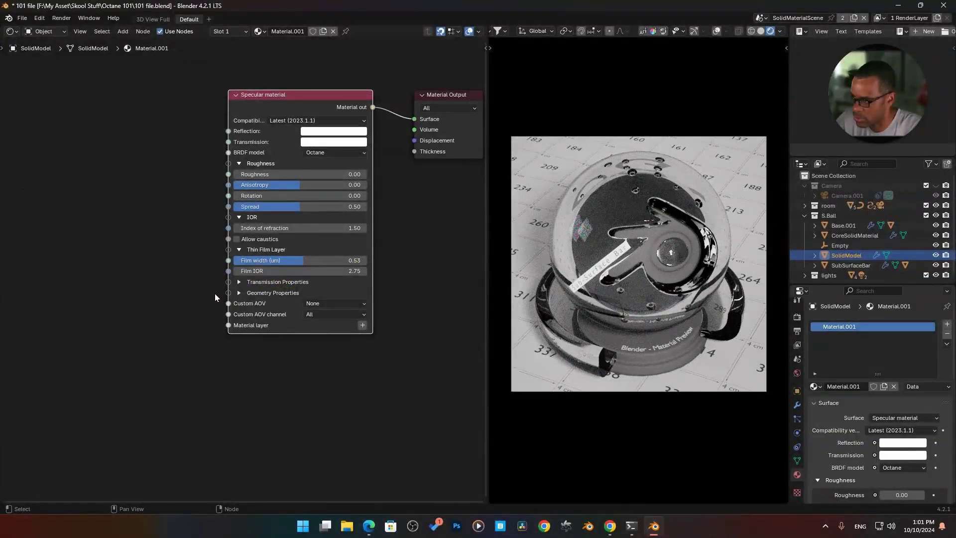
pyautogui.click(240, 217)
pyautogui.click(239, 217)
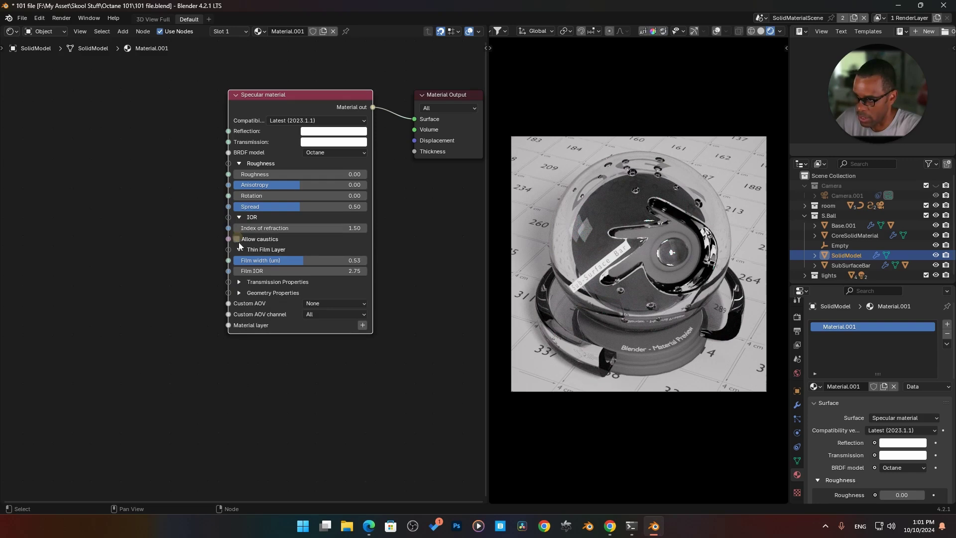
# Toggle Allow caustics on and off to compare the render, then collapse the node's sections
pyautogui.click(238, 241)
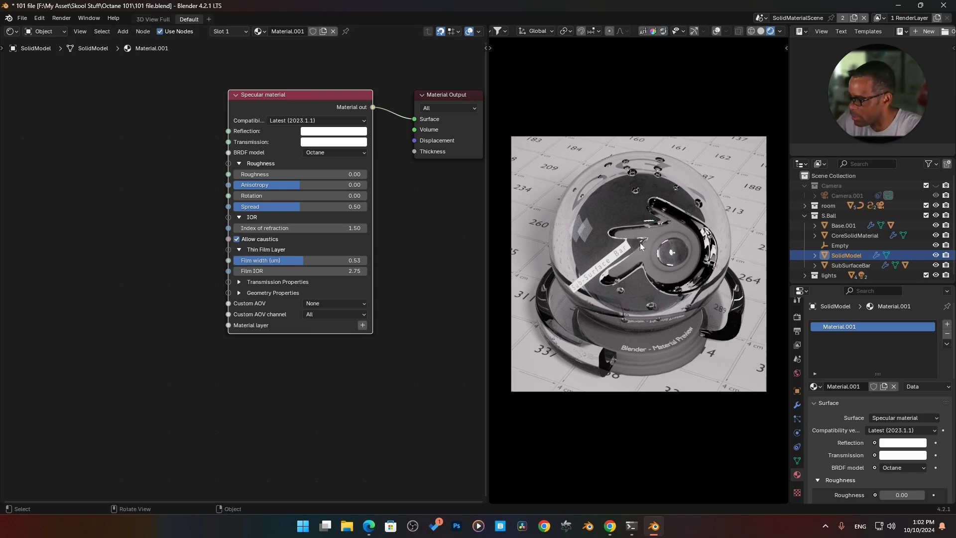
pyautogui.click(237, 240)
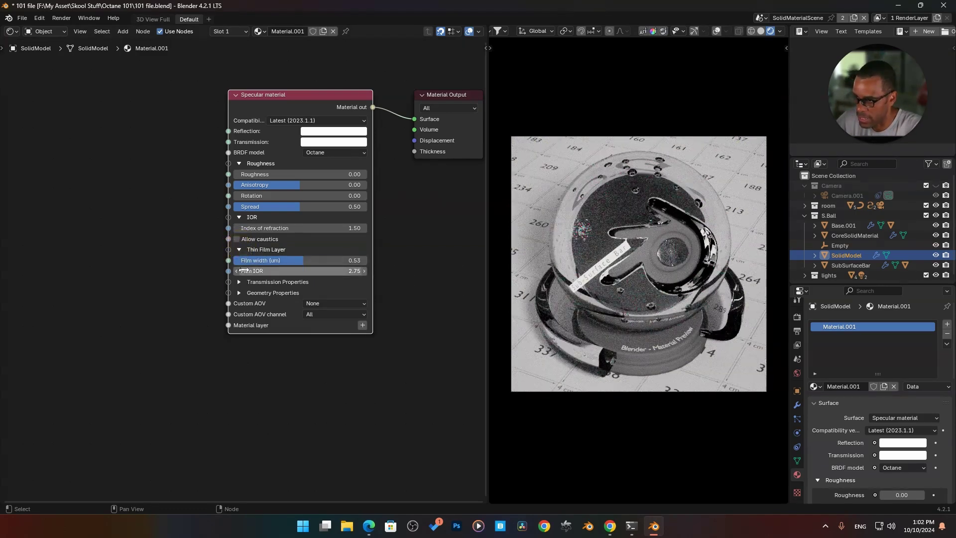
pyautogui.click(239, 250)
pyautogui.click(239, 218)
pyautogui.click(239, 163)
pyautogui.click(239, 195)
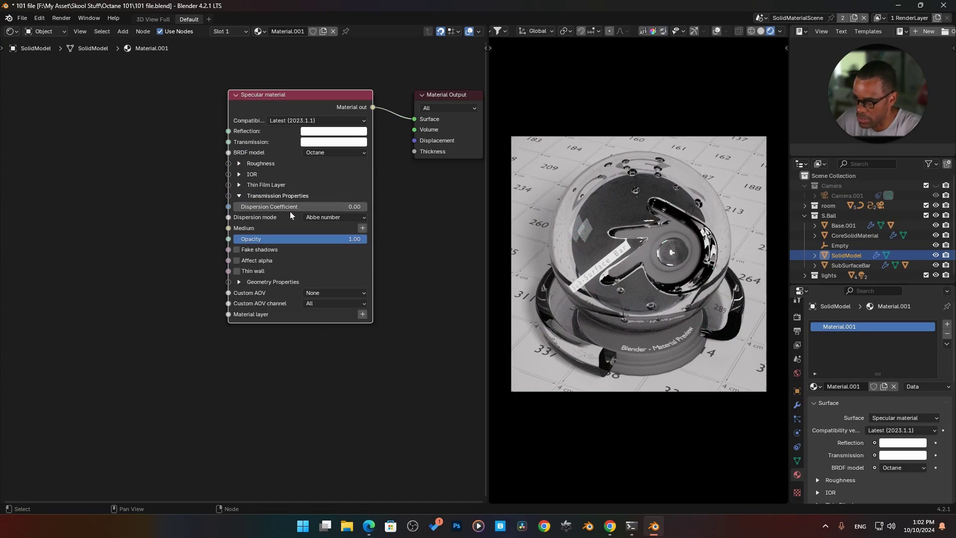
# Test the Dispersion Coefficient, leaving it at 0.00, and keep Dispersion mode on Abbe number
pyautogui.moveTo(291, 214); pyautogui.dragTo(239, 207)
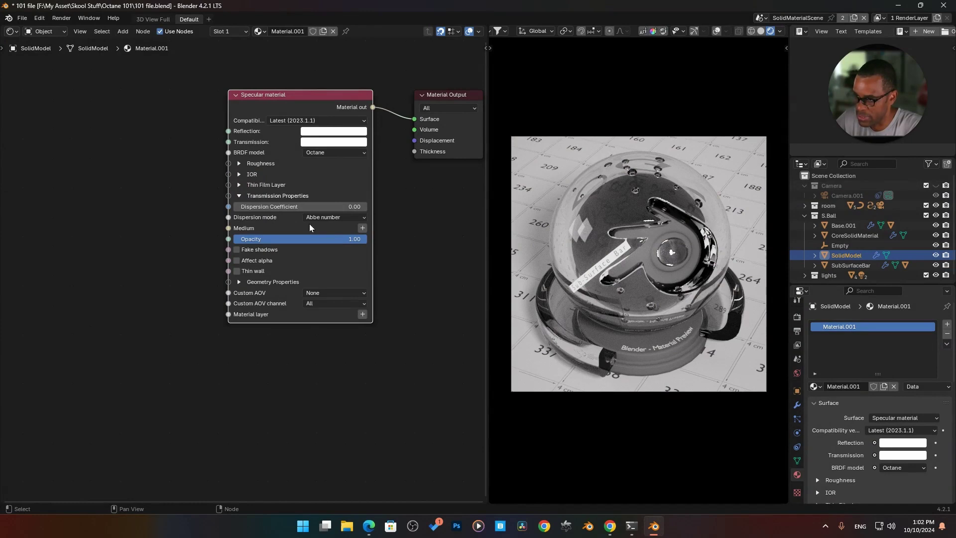
pyautogui.click(330, 218)
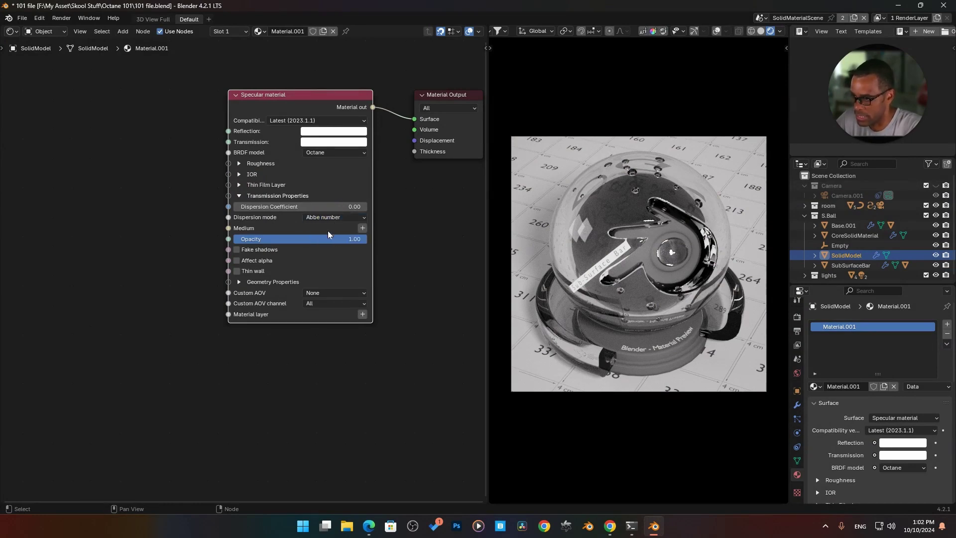
pyautogui.click(330, 218)
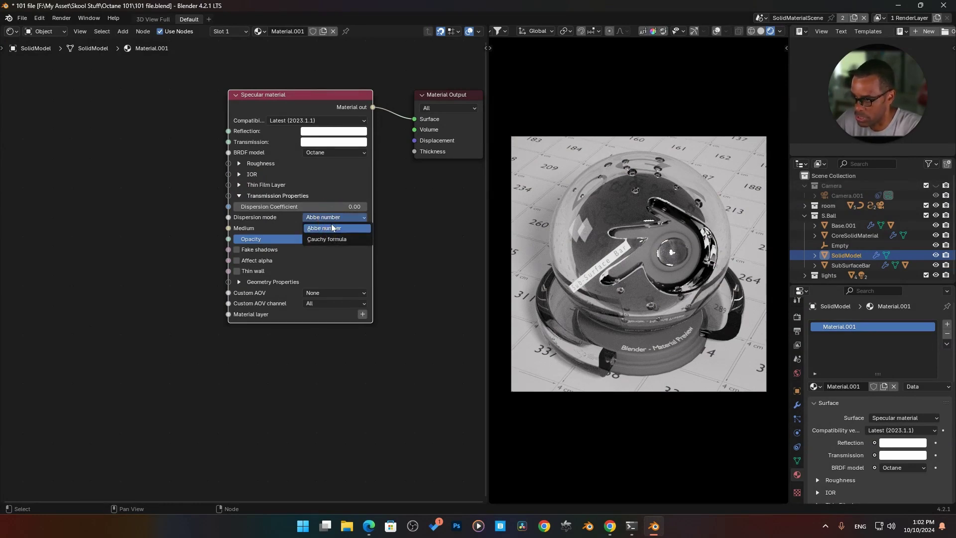
pyautogui.click(333, 228)
# Add an Octane Random walk medium node linked to the glass material's Medium input
pyautogui.hotkey('shift', 'a')
pyautogui.moveTo(355, 242)
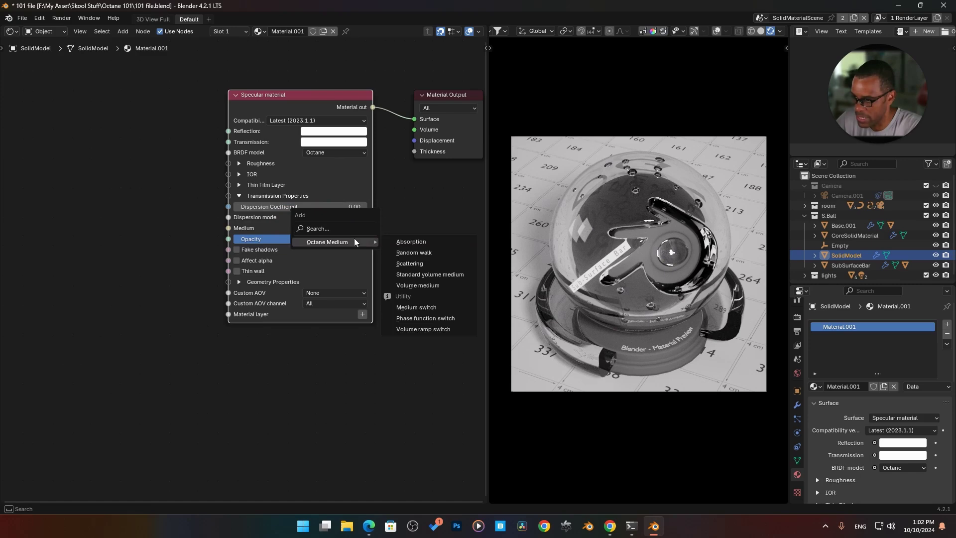
pyautogui.click(413, 252)
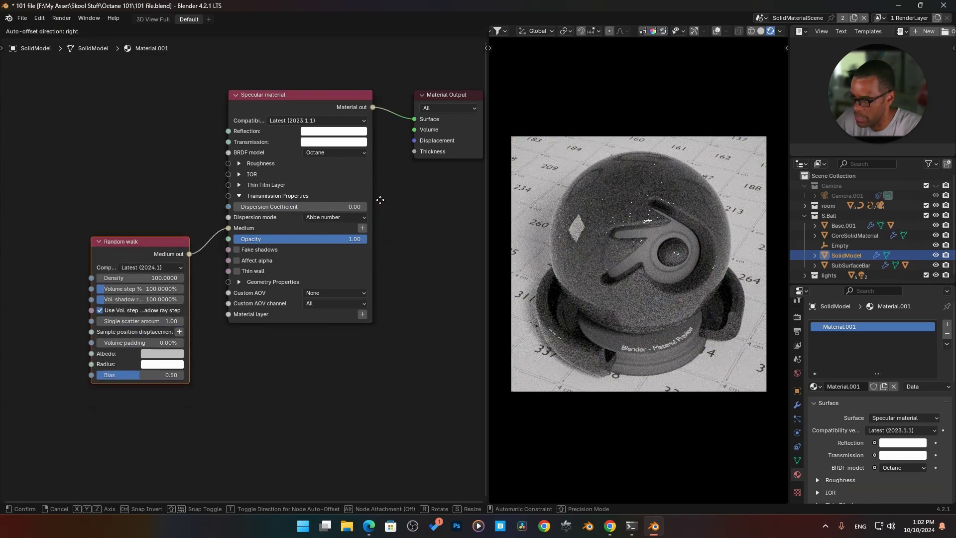
pyautogui.click(390, 141)
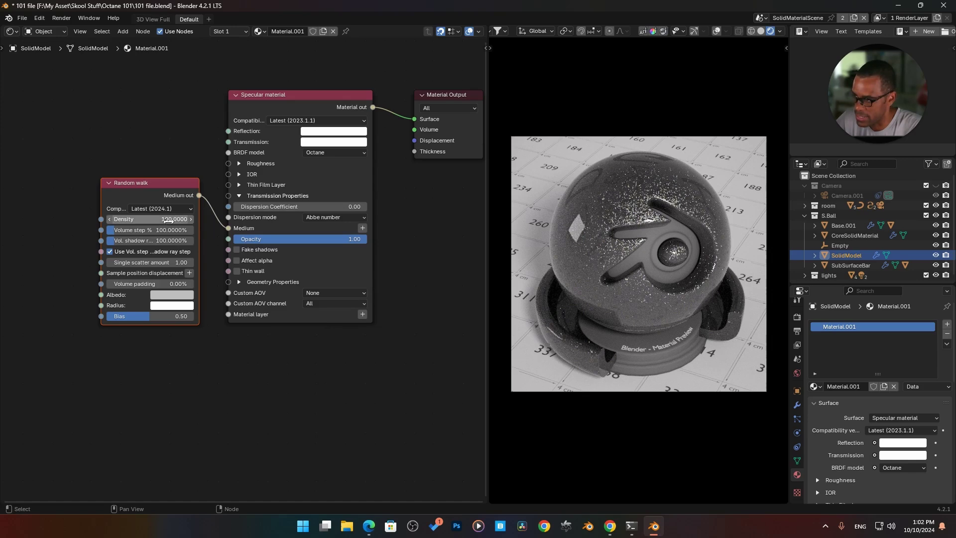
pyautogui.click(169, 220)
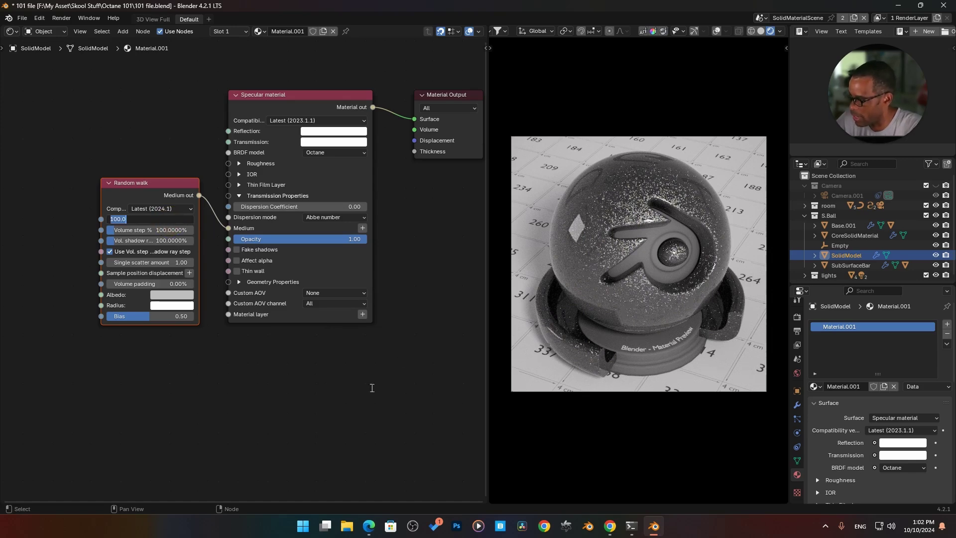
pyautogui.press('Return')
# Set the medium Density to 10, give it a green Albedo, then fine-tune Density to about 9.26
pyautogui.click(798, 318)
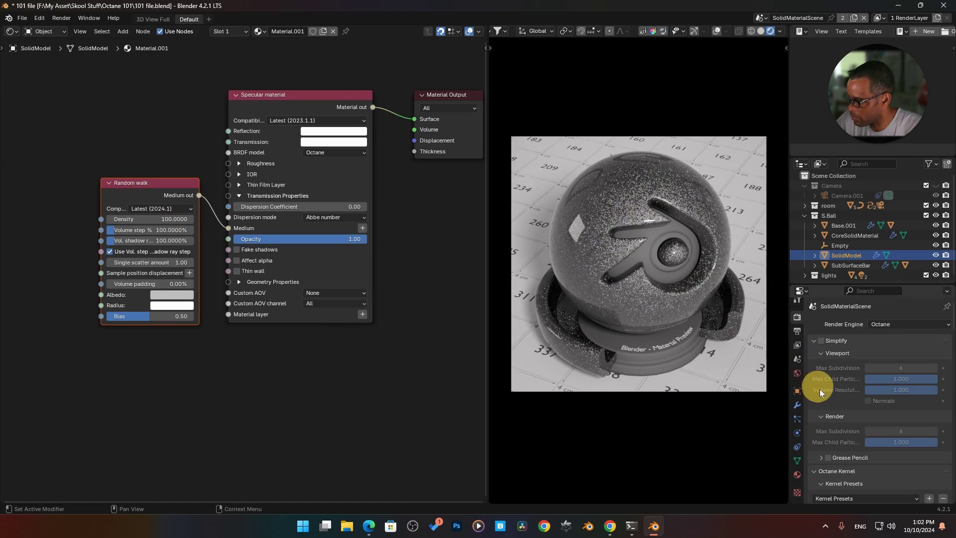
pyautogui.scroll(-8, 818, 386)
pyautogui.click(167, 220)
pyautogui.write('10')
pyautogui.press('Return')
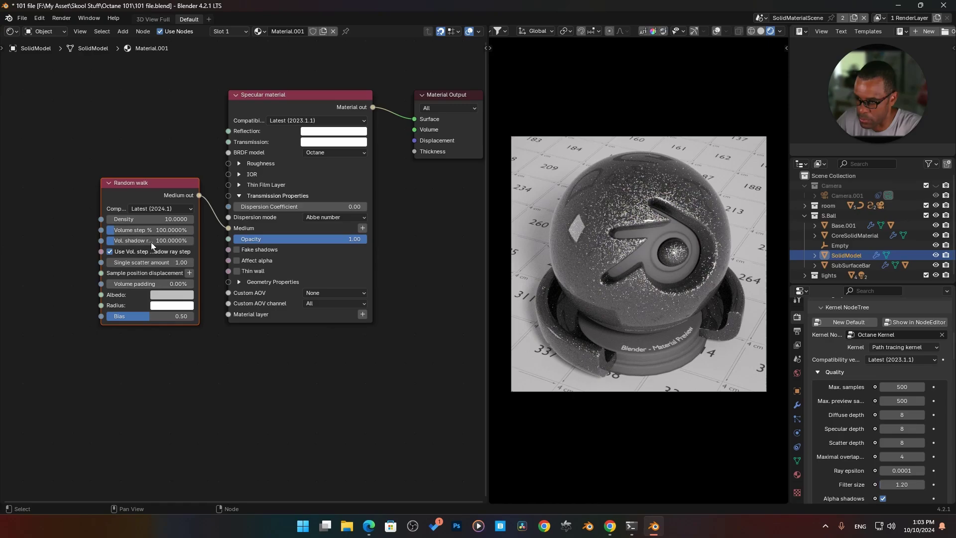
pyautogui.click(168, 295)
pyautogui.moveTo(197, 203); pyautogui.dragTo(171, 169)
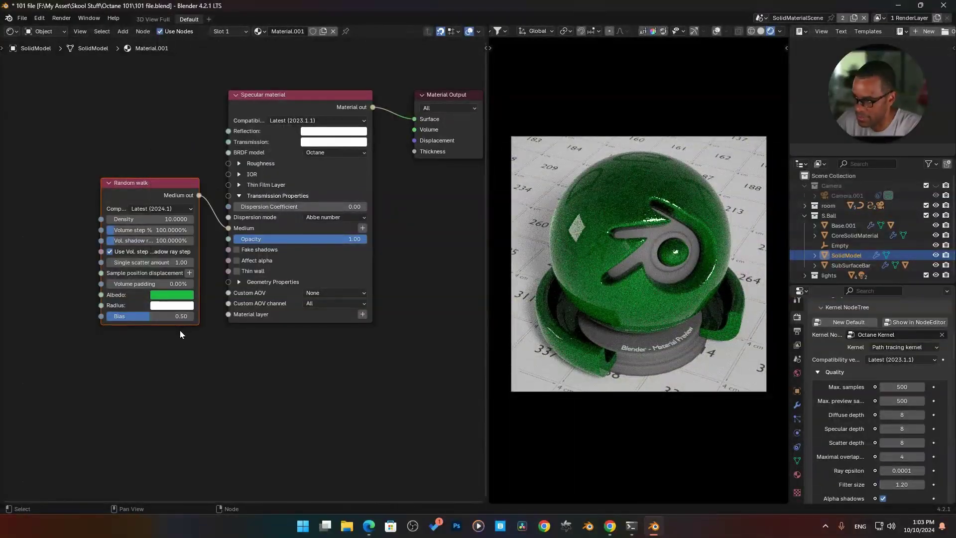
pyautogui.moveTo(149, 218); pyautogui.dragTo(139, 219)
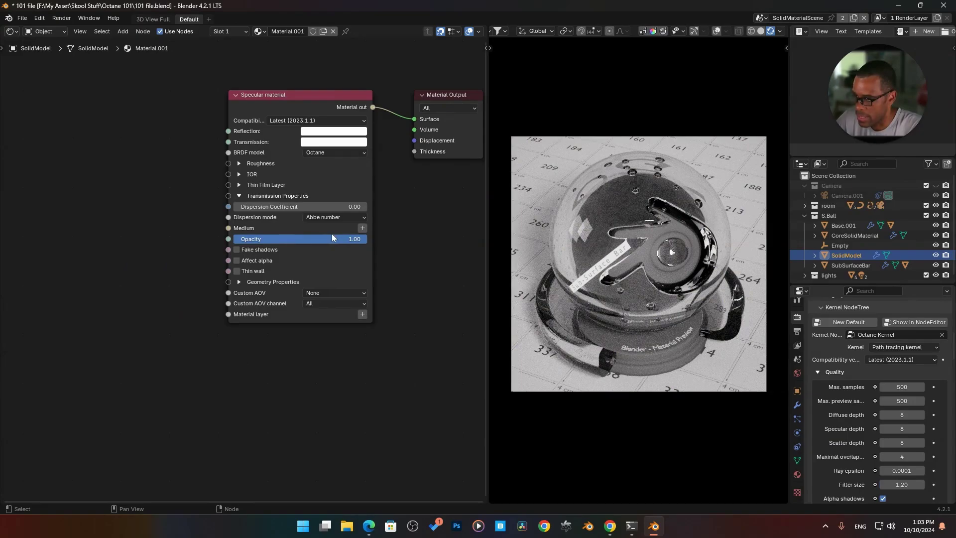
# Preview zero opacity and undo it, then try a Fractal noise texture node and delete it
pyautogui.moveTo(334, 243); pyautogui.dragTo(264, 239)
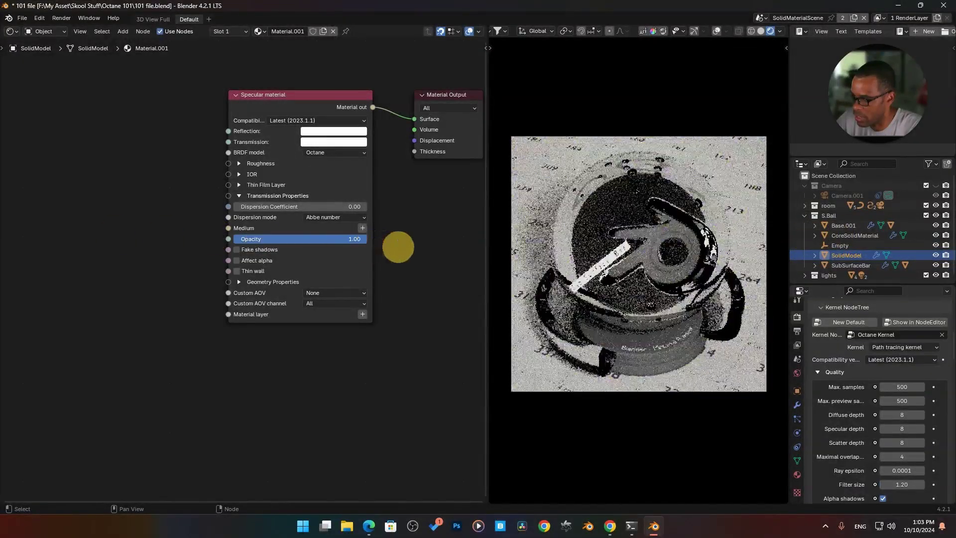
pyautogui.hotkey('ctrl', 'z')
pyautogui.hotkey('shift', 'a')
pyautogui.write('no')
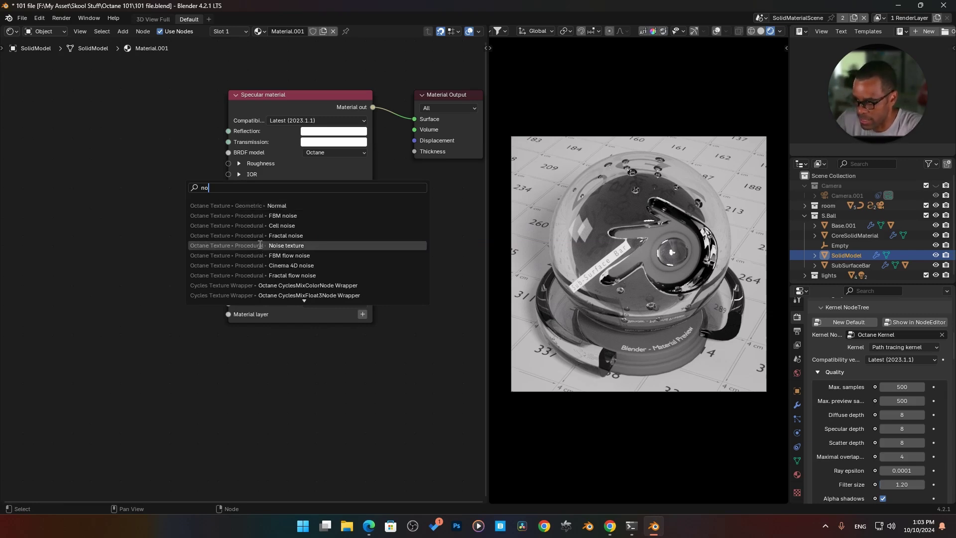
pyautogui.click(239, 236)
pyautogui.click(91, 166)
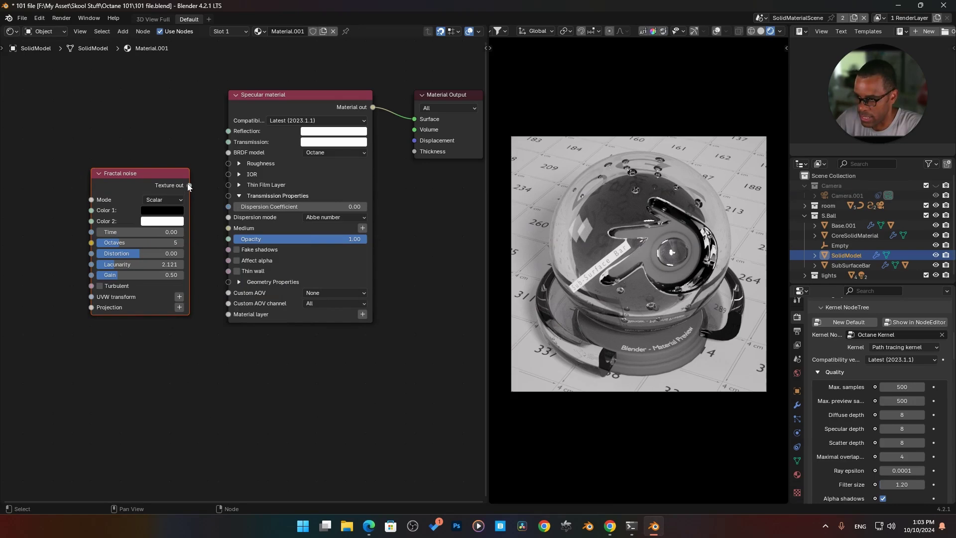
pyautogui.moveTo(188, 186); pyautogui.dragTo(142, 189)
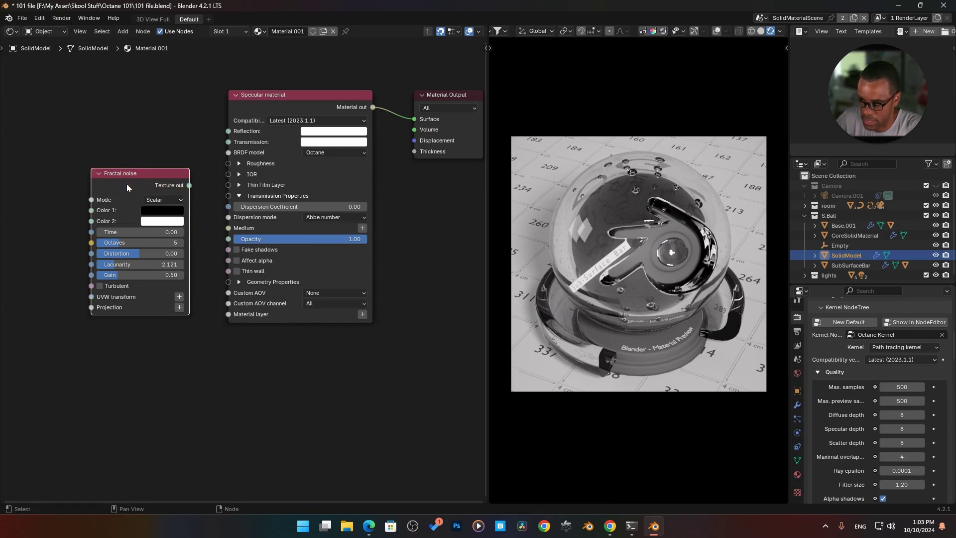
pyautogui.press('x')
# Add a Noise texture node and connect its output to the Specular material's Opacity
pyautogui.hotkey('shift', 'a')
pyautogui.moveTo(121, 184)
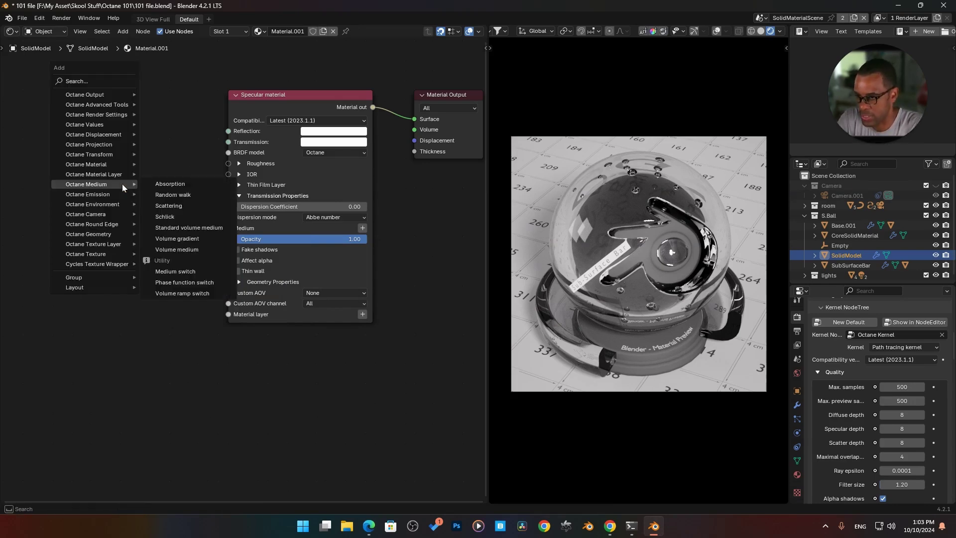
pyautogui.write('noise')
pyautogui.press('Return')
pyautogui.click(178, 209)
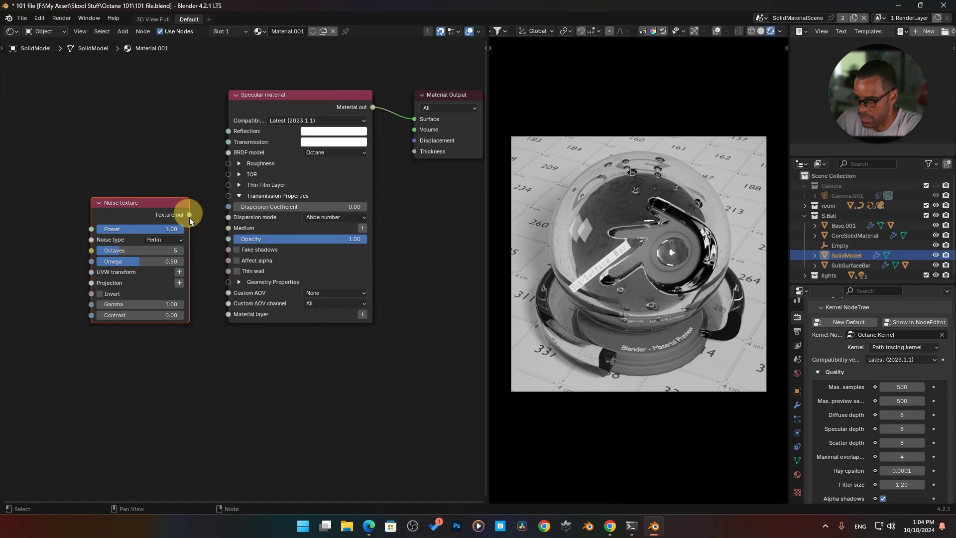
pyautogui.moveTo(190, 215)
pyautogui.mouseDown()
pyautogui.moveTo(202, 244)
pyautogui.moveTo(184, 221)
pyautogui.mouseUp()
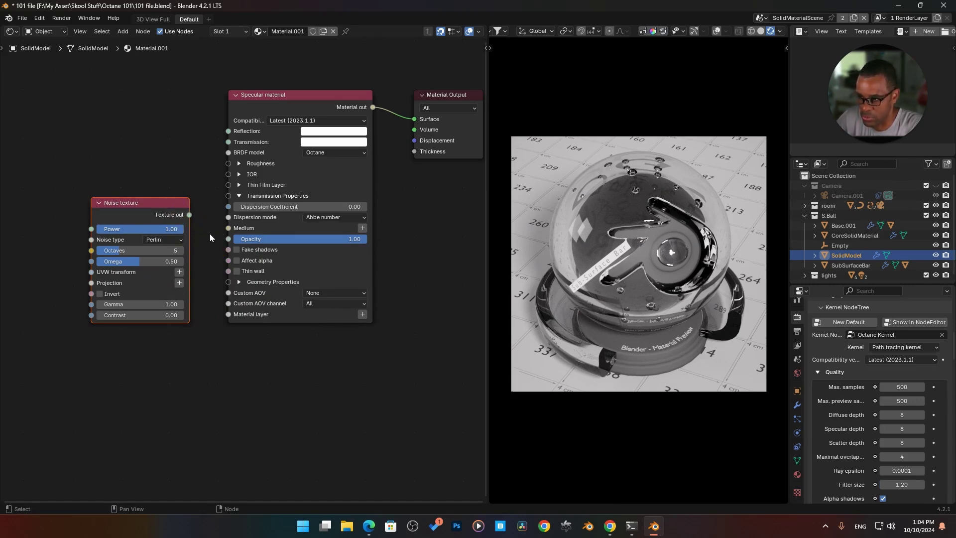
pyautogui.moveTo(189, 215); pyautogui.dragTo(199, 243)
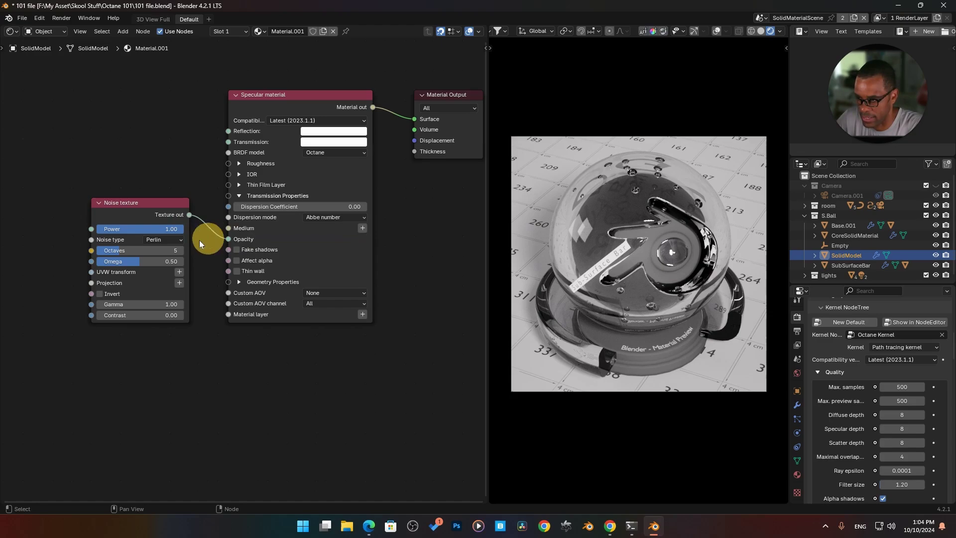
# Move the Noise texture node beside the material and set its contrast to 50
pyautogui.moveTo(166, 215); pyautogui.dragTo(175, 185)
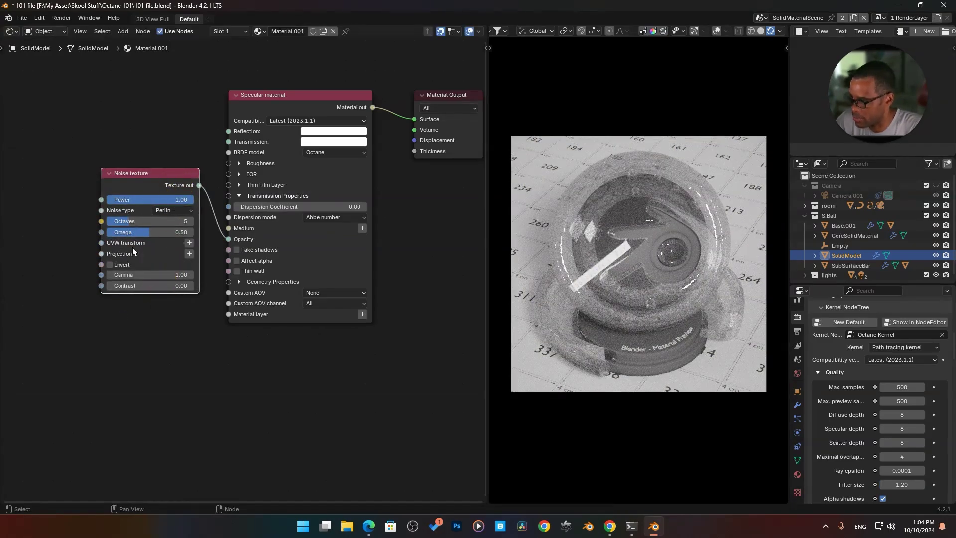
pyautogui.click(164, 284)
pyautogui.write('50')
pyautogui.press('Return')
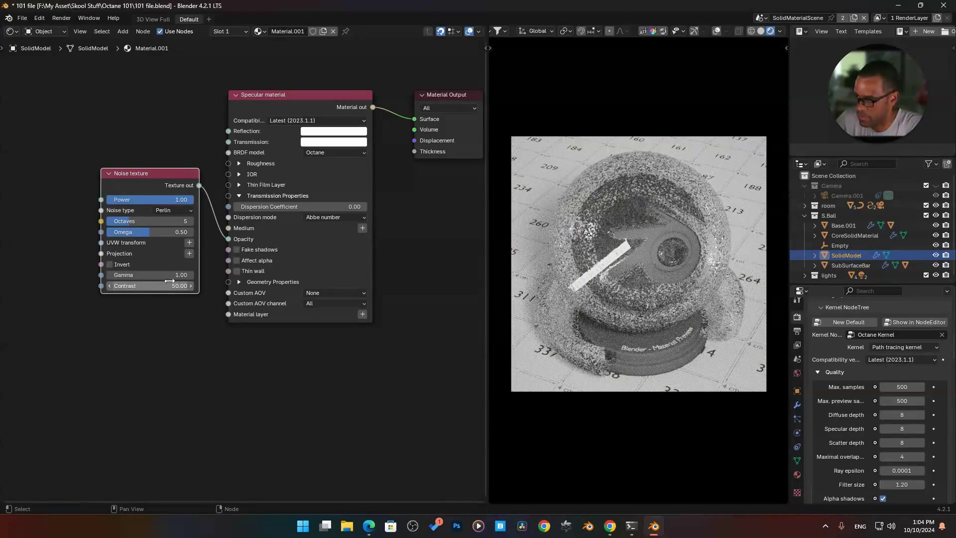
# Add a 3D transformation node scaling the noise to 14.420, then select the Noise texture node
pyautogui.click(189, 242)
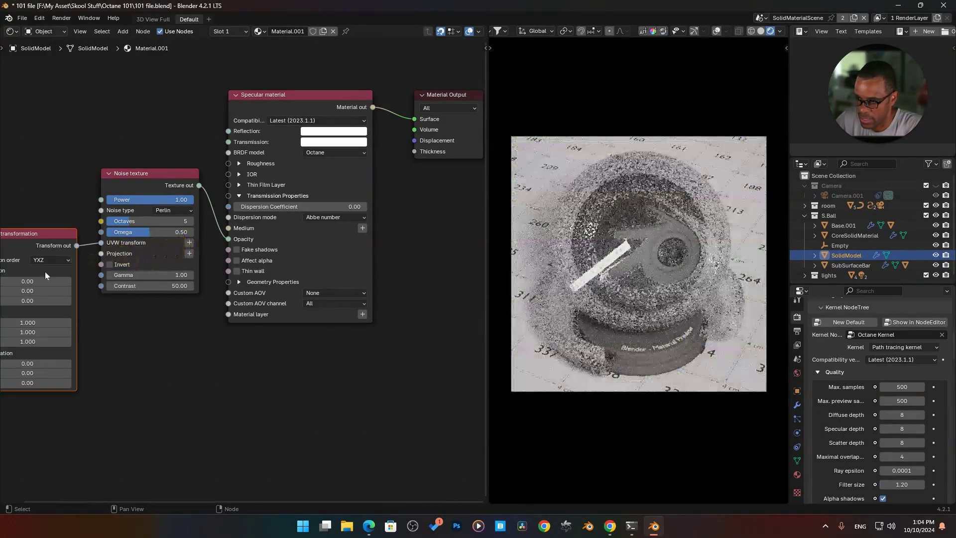
pyautogui.click(50, 163)
pyautogui.moveTo(46, 242); pyautogui.dragTo(82, 298)
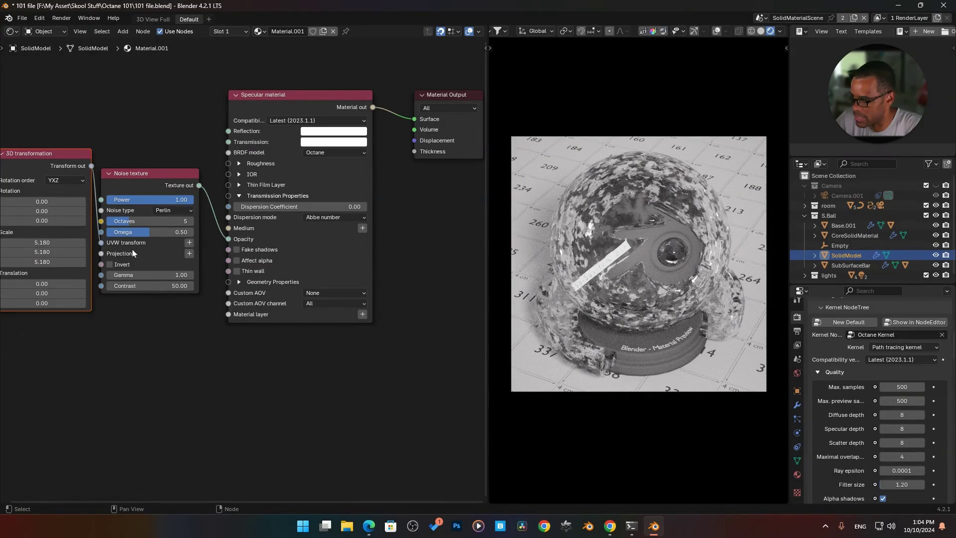
pyautogui.moveTo(55, 242); pyautogui.dragTo(127, 276)
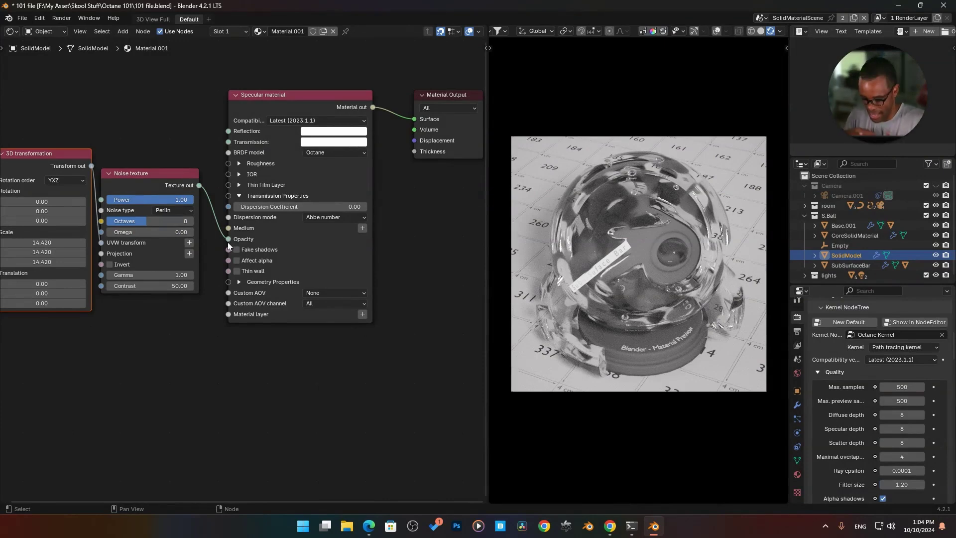
pyautogui.click(154, 227)
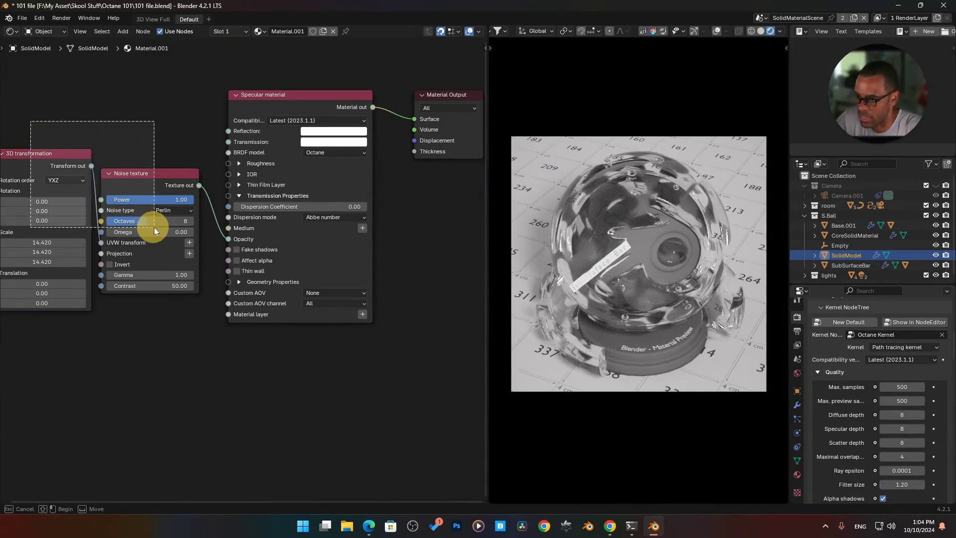
# Delete the noise and transform nodes, keep Opacity at 1.00, and toggle Fake shadows, leaving it on
pyautogui.press('x')
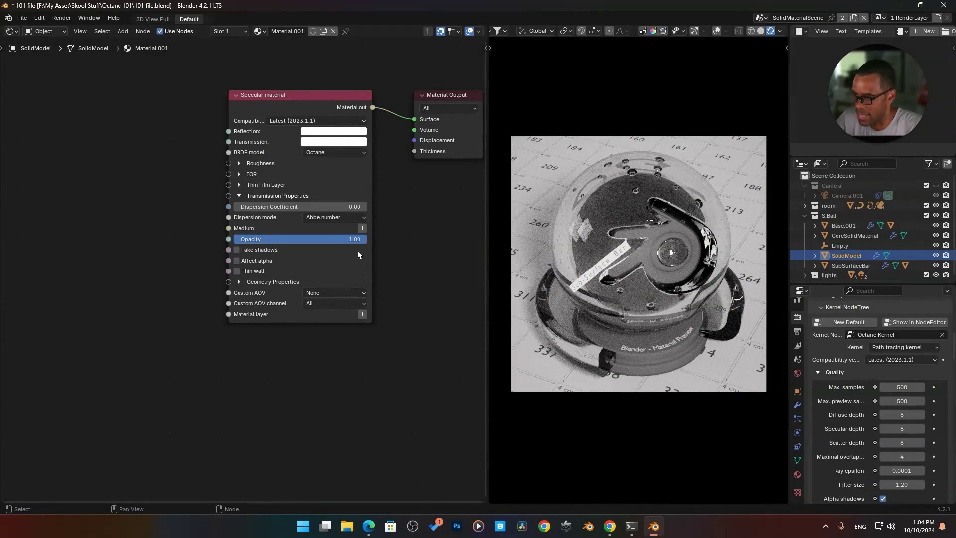
pyautogui.moveTo(349, 243)
pyautogui.mouseDown()
pyautogui.moveTo(124, 250)
pyautogui.moveTo(367, 239)
pyautogui.mouseUp()
pyautogui.click(241, 250)
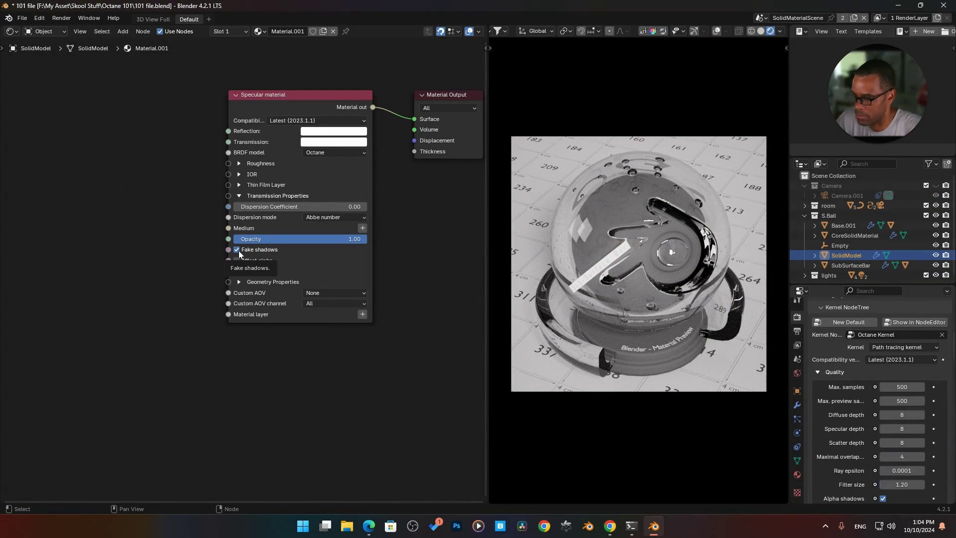
pyautogui.click(238, 250)
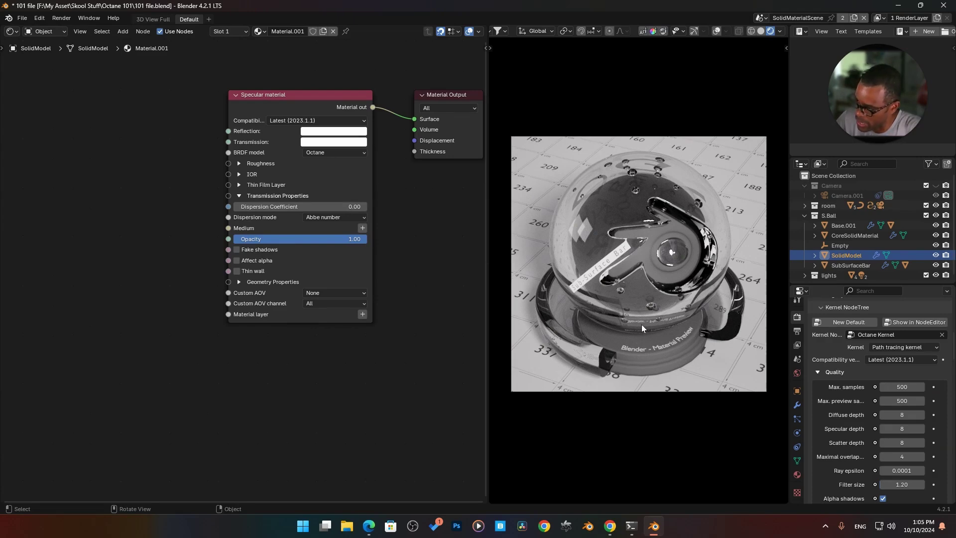
pyautogui.click(236, 249)
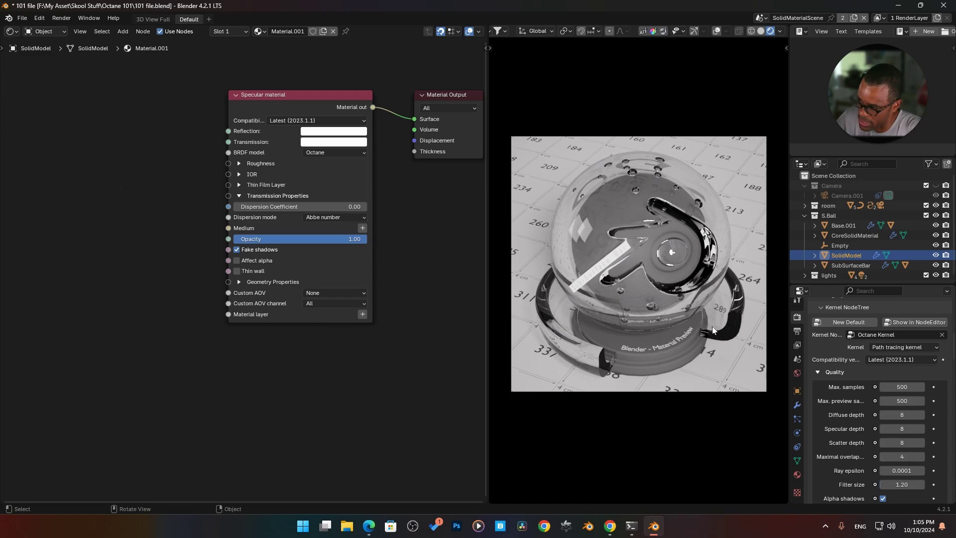
pyautogui.click(237, 250)
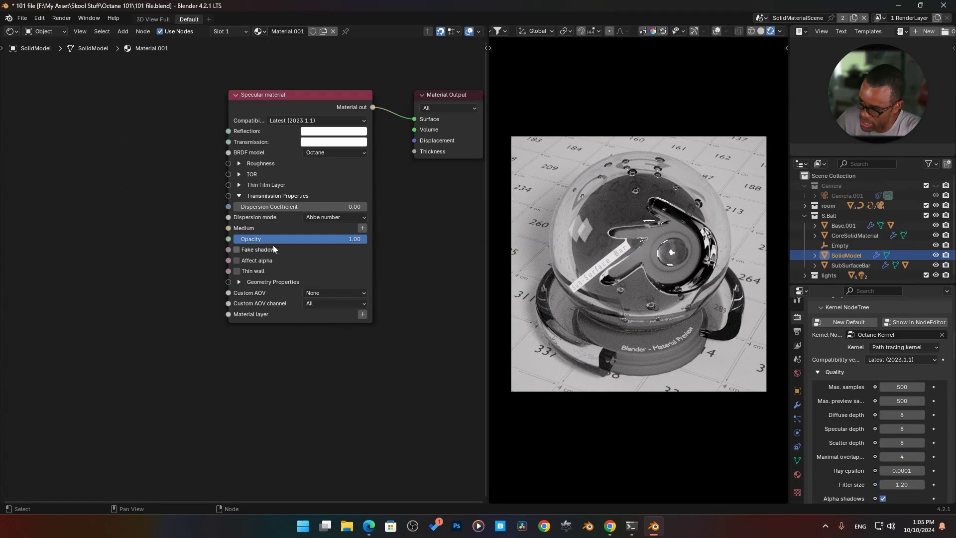
pyautogui.click(244, 251)
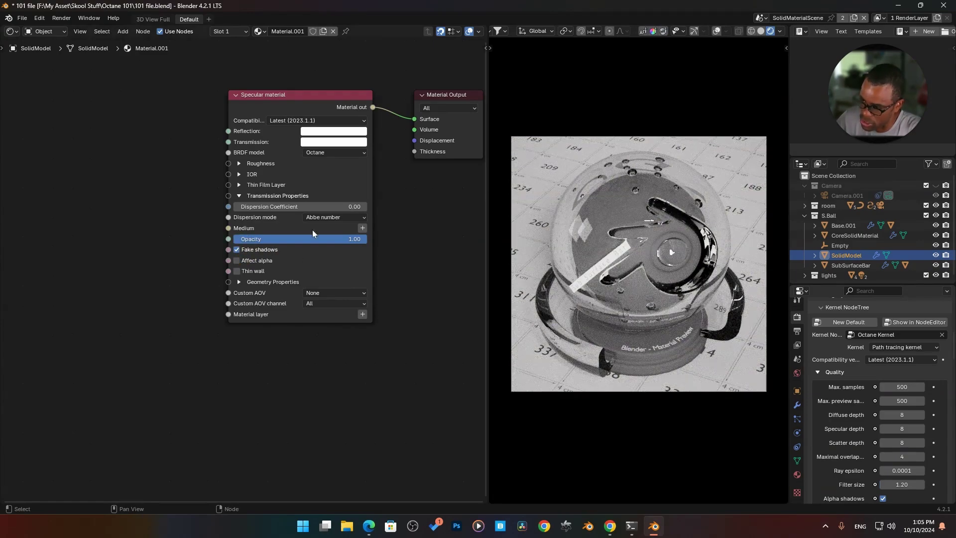
# Turn off Fake shadows, compare Affect alpha on and off, then enable Thin wall
pyautogui.click(247, 250)
pyautogui.click(238, 262)
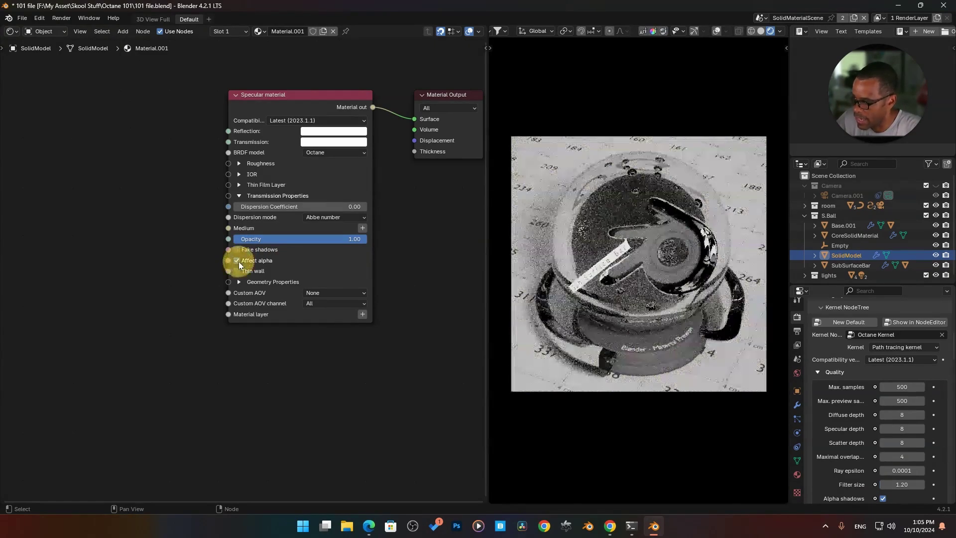
pyautogui.click(238, 262)
pyautogui.click(238, 262)
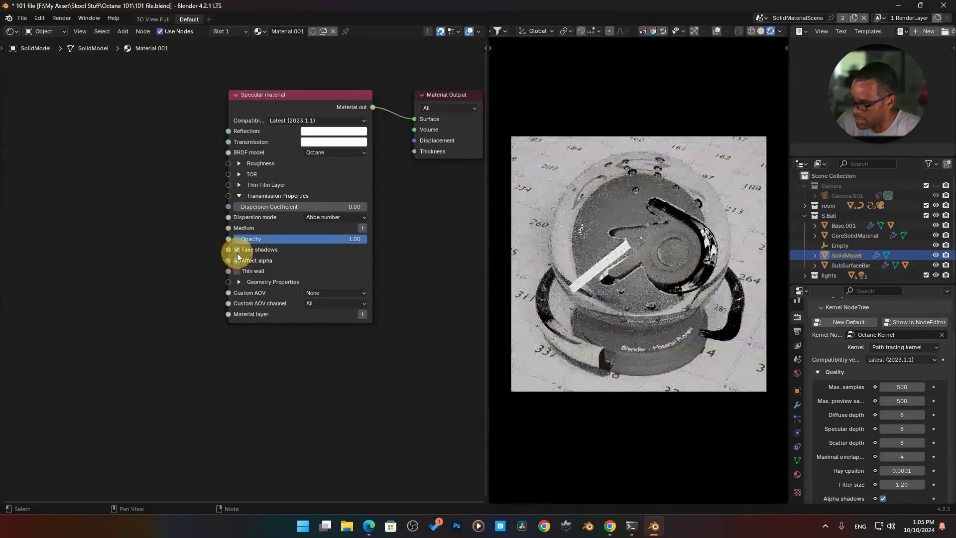
pyautogui.click(237, 260)
pyautogui.click(238, 261)
pyautogui.click(237, 261)
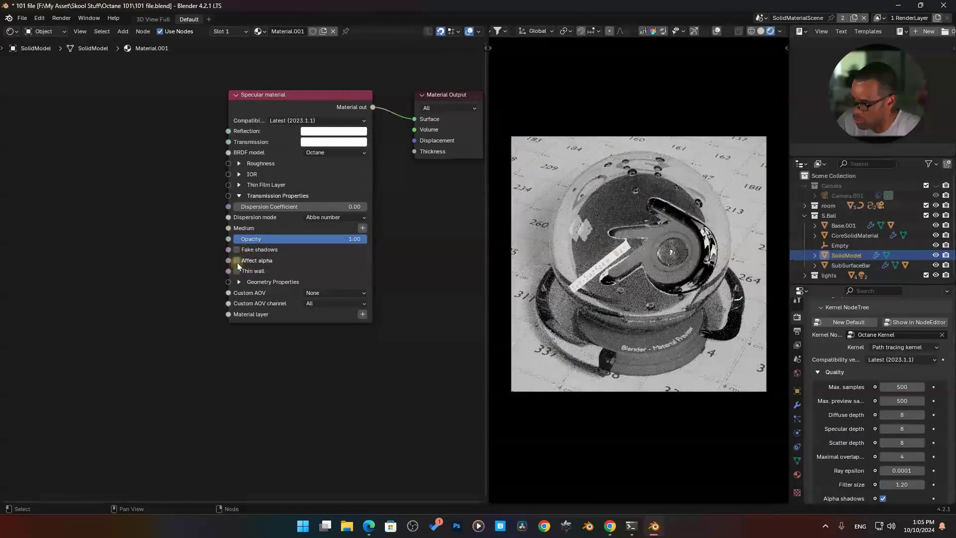
pyautogui.click(237, 261)
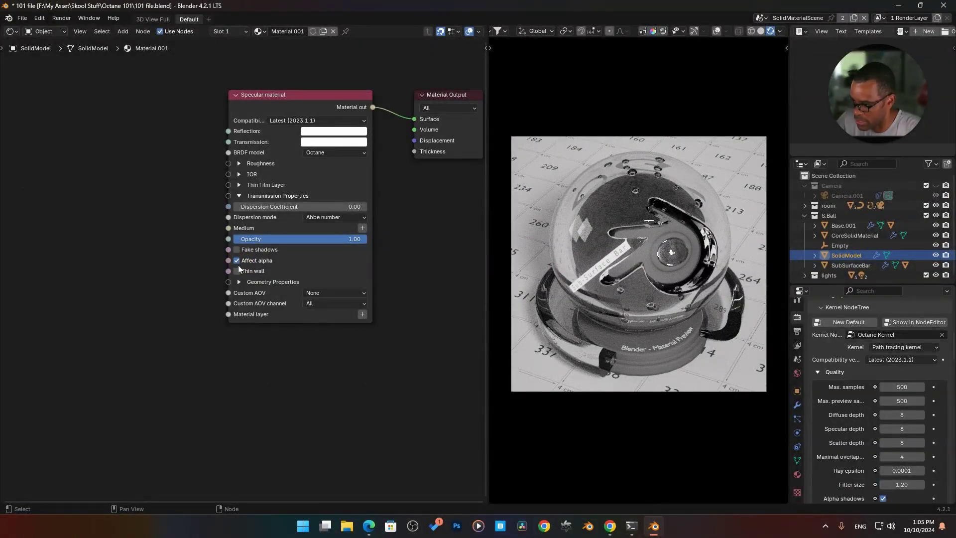
pyautogui.click(238, 260)
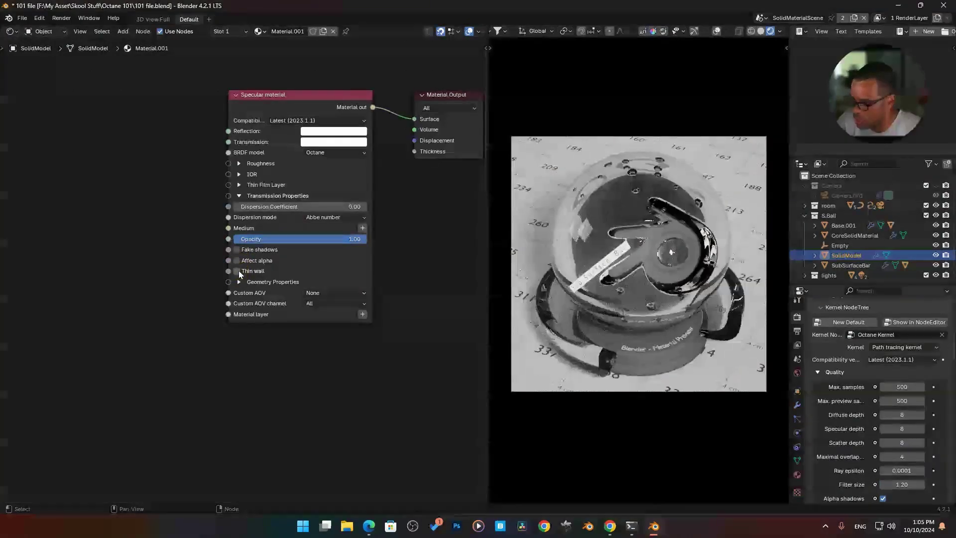
pyautogui.click(238, 271)
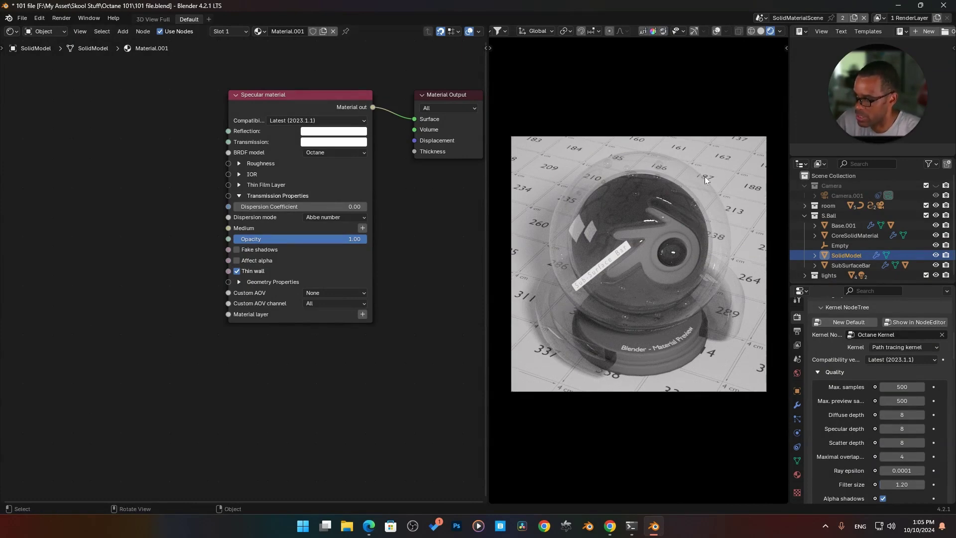
# Disable Thin wall, expand Geometry Properties to view the Bump options, and save the file
pyautogui.click(238, 271)
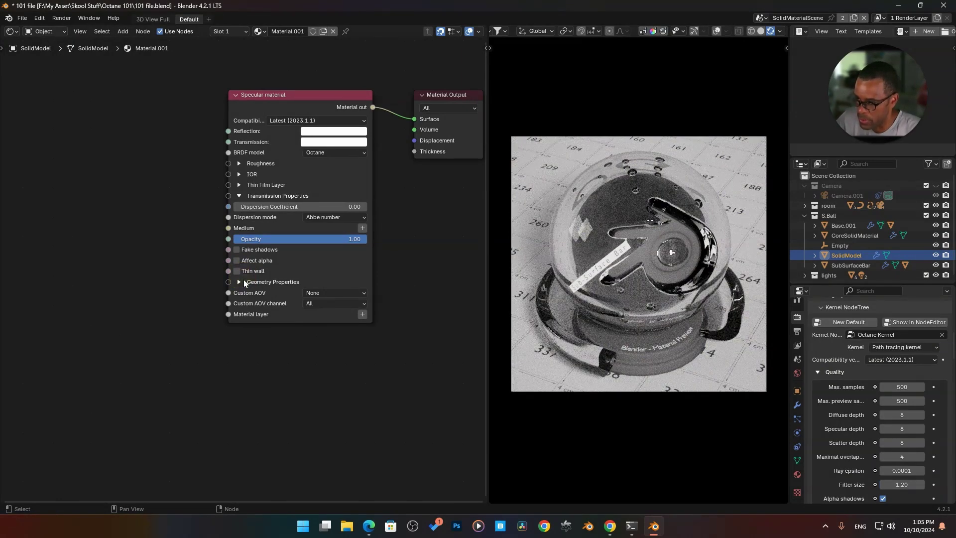
pyautogui.click(243, 280)
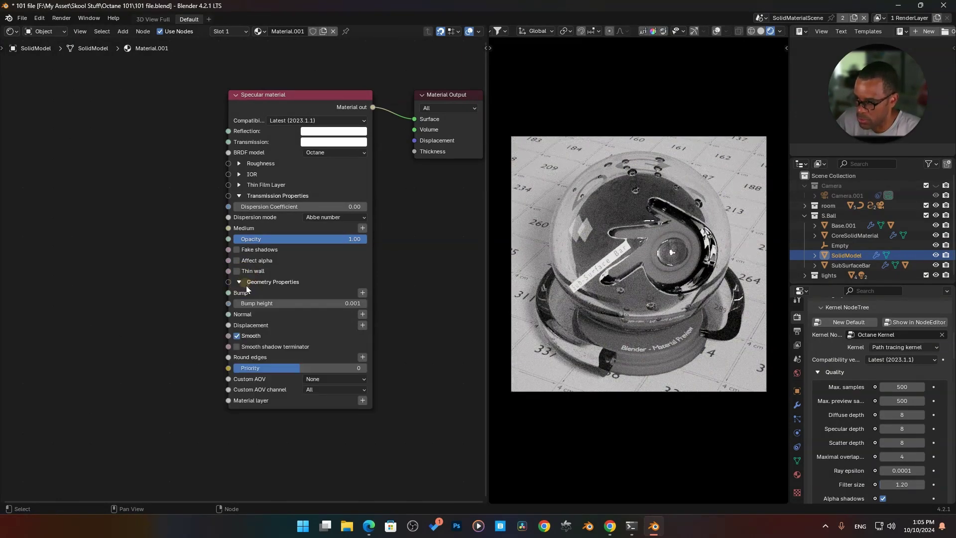
pyautogui.click(363, 293)
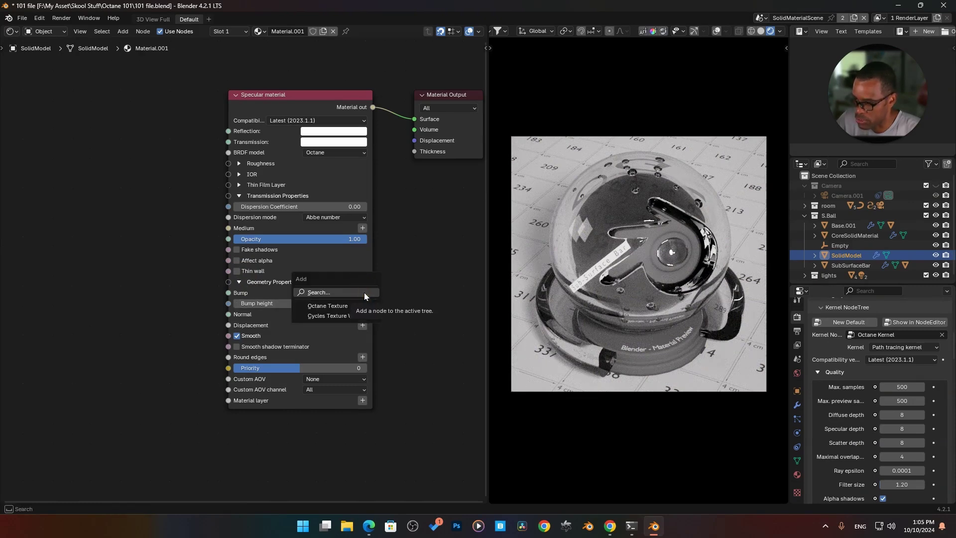
pyautogui.moveTo(365, 308)
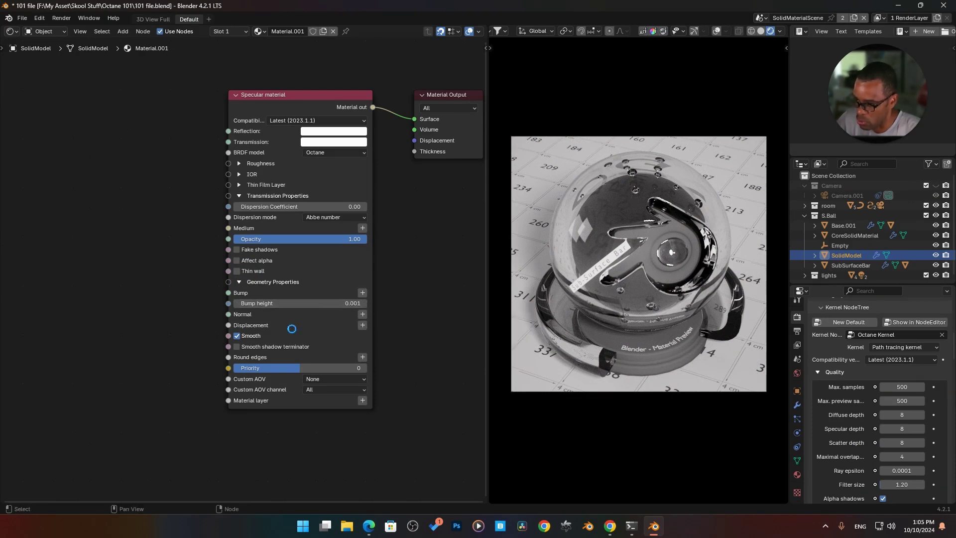
pyautogui.hotkey('ctrl', 's')
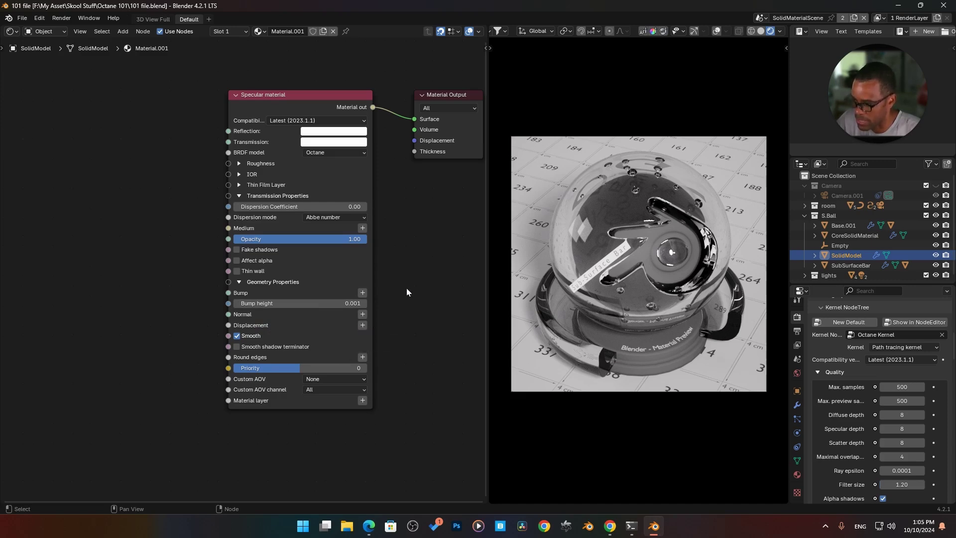
# Compare Smooth off and on for the glass, leaving it enabled
pyautogui.click(237, 336)
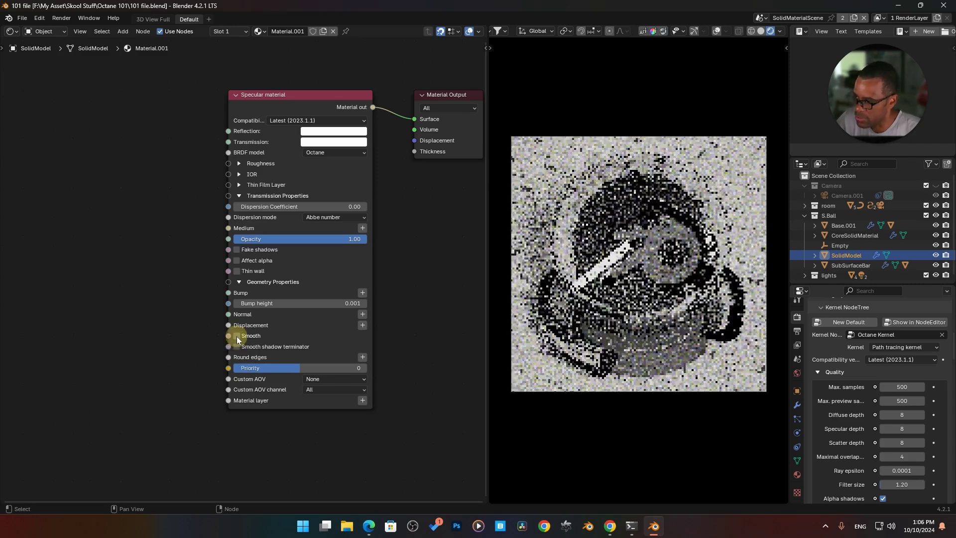
pyautogui.click(237, 336)
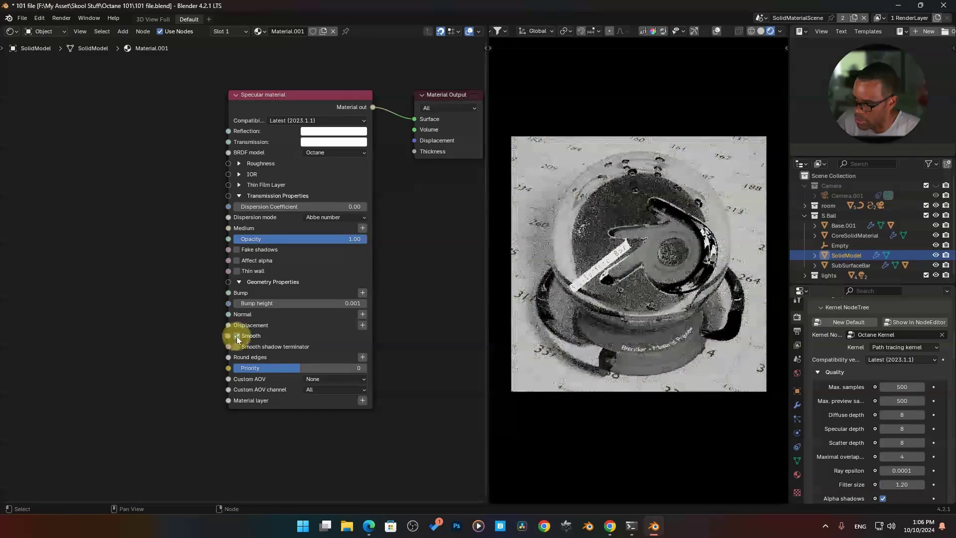